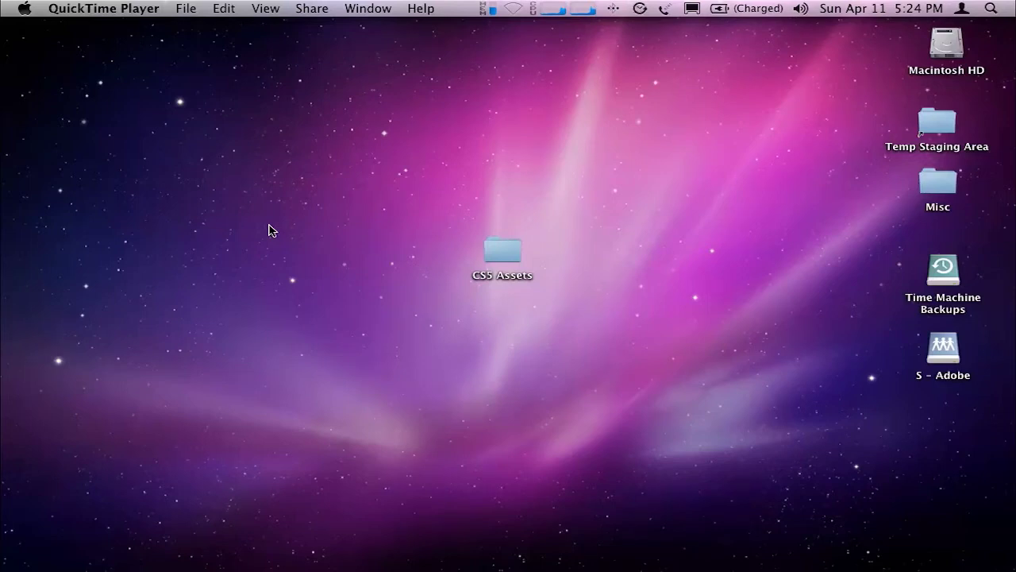
Step: Start Premiere Pro from the Dock, bringing up the CS5 Runthrough project
click(643, 540)
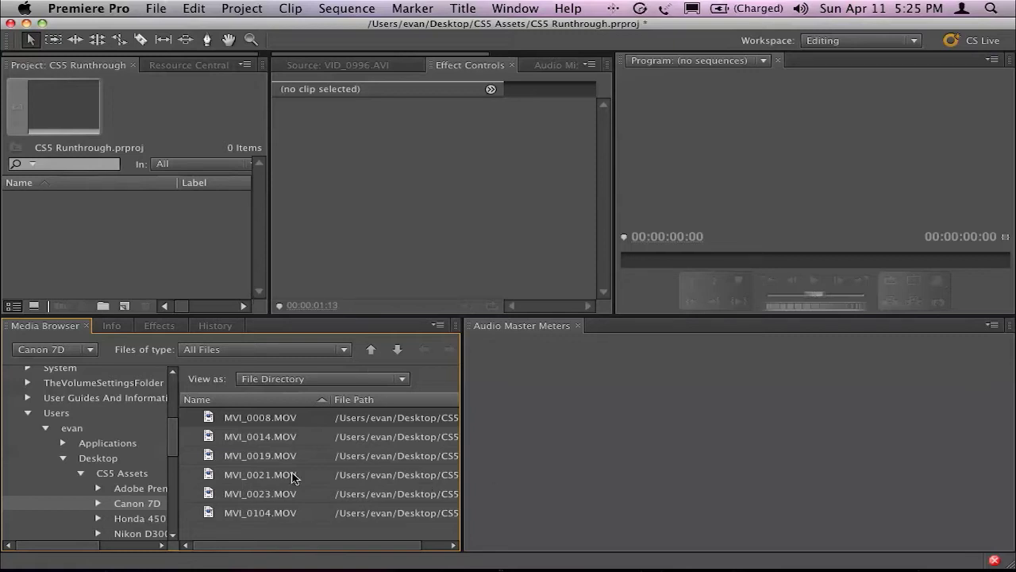
Step: Import the six Canon 7D clips and create a new sequence from MVI_0008.MOV
drag(232, 528, 82, 210)
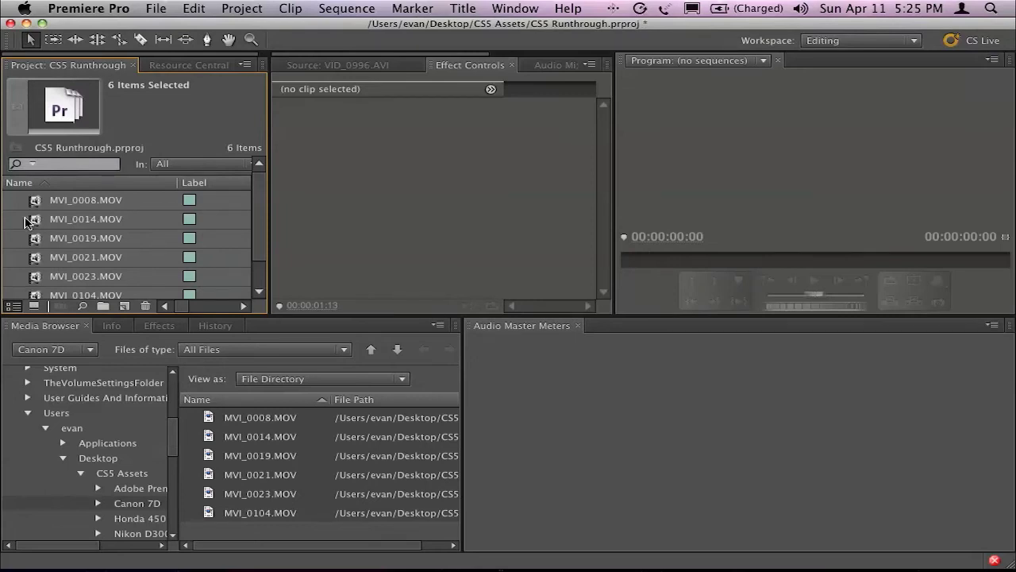
click(88, 220)
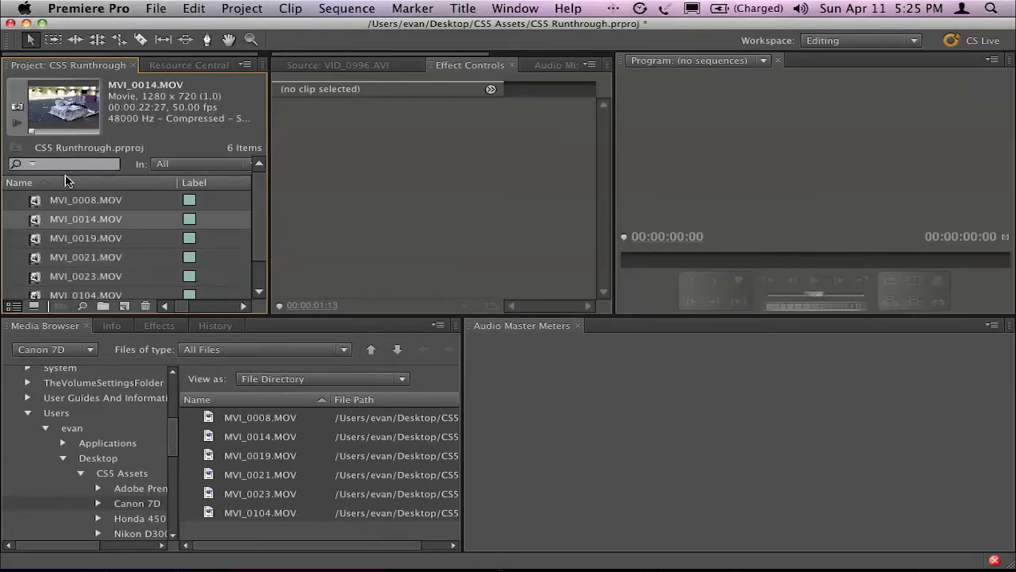
drag(34, 206, 125, 305)
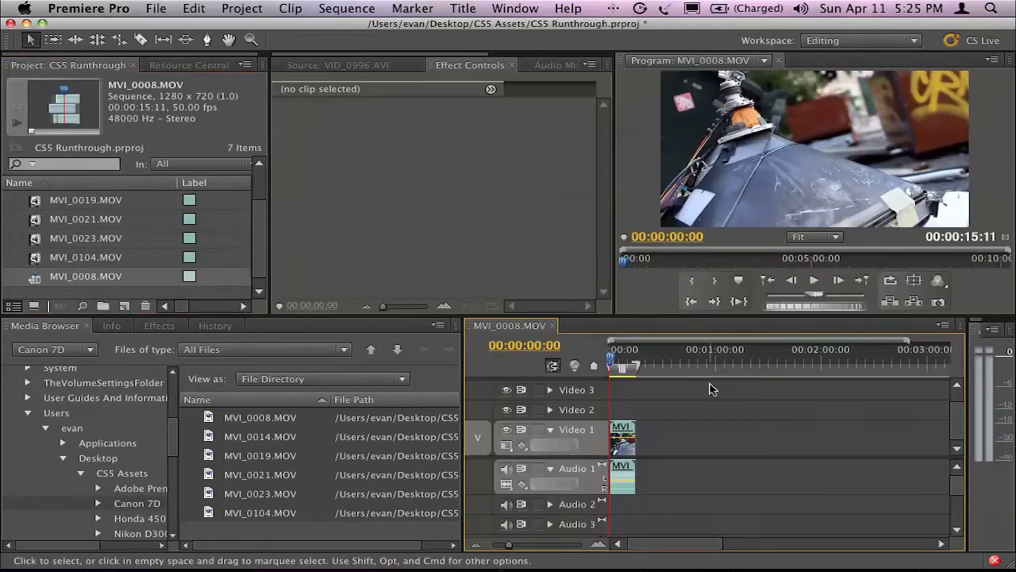
Step: Place all six clips end to end on the sequence timeline
click(32, 259)
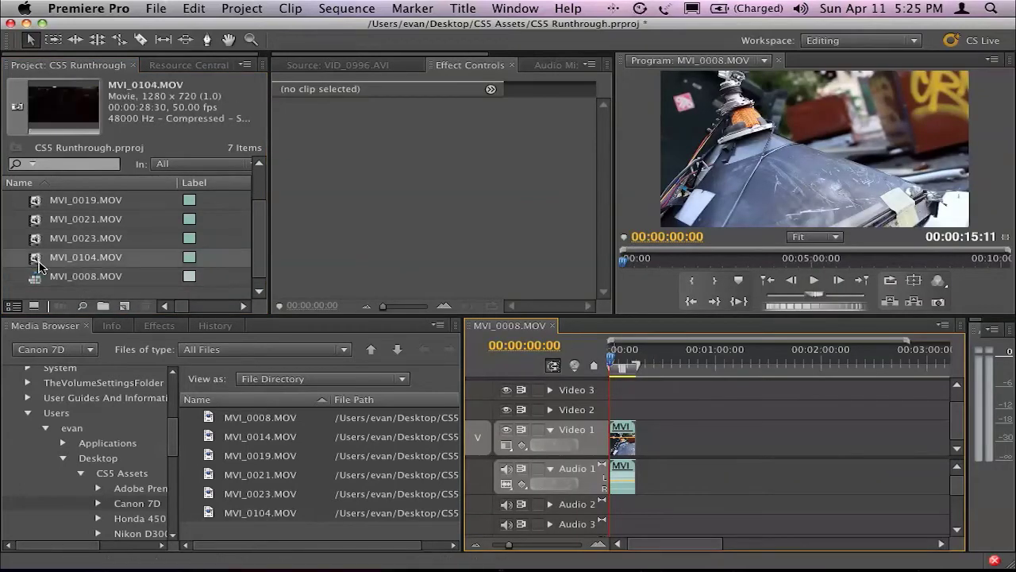
scroll(260, 227, up, 2)
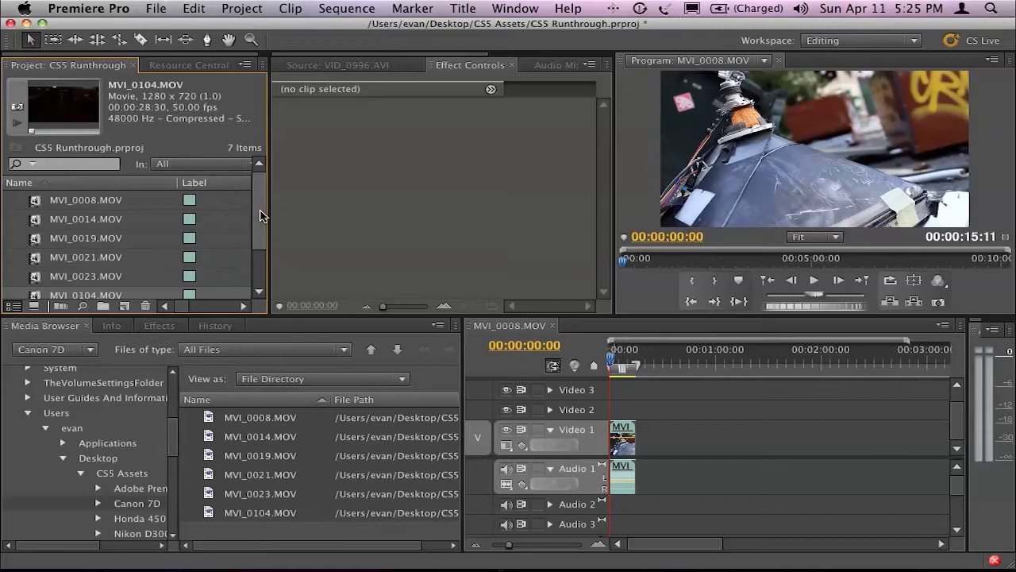
shift+click(24, 204)
drag(36, 204, 730, 441)
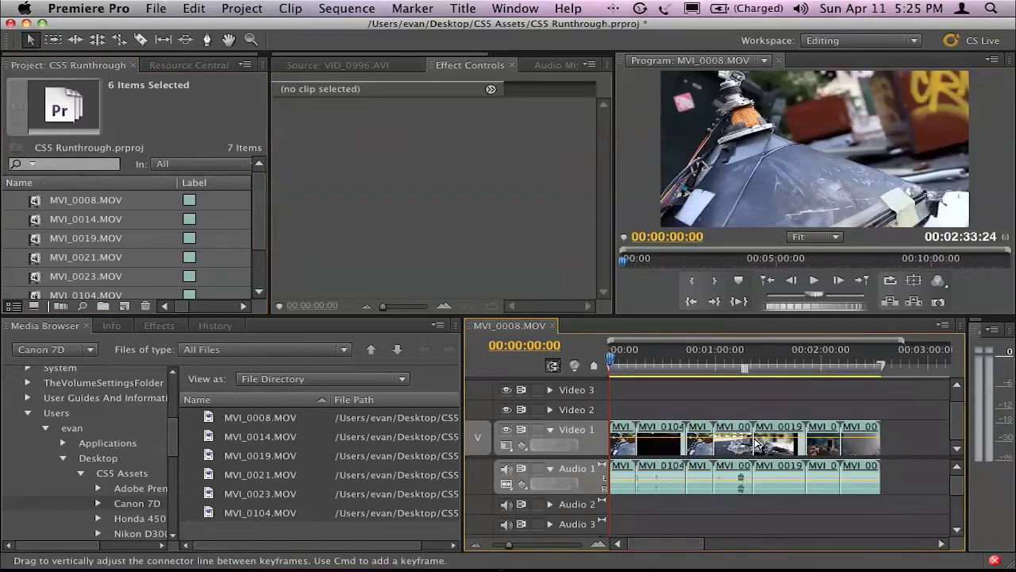
Step: Lift MVI_0014, MVI_0019, MVI_0021 and MVI_0023 onto Video 2 and 3, overlapping earlier clips
click(675, 361)
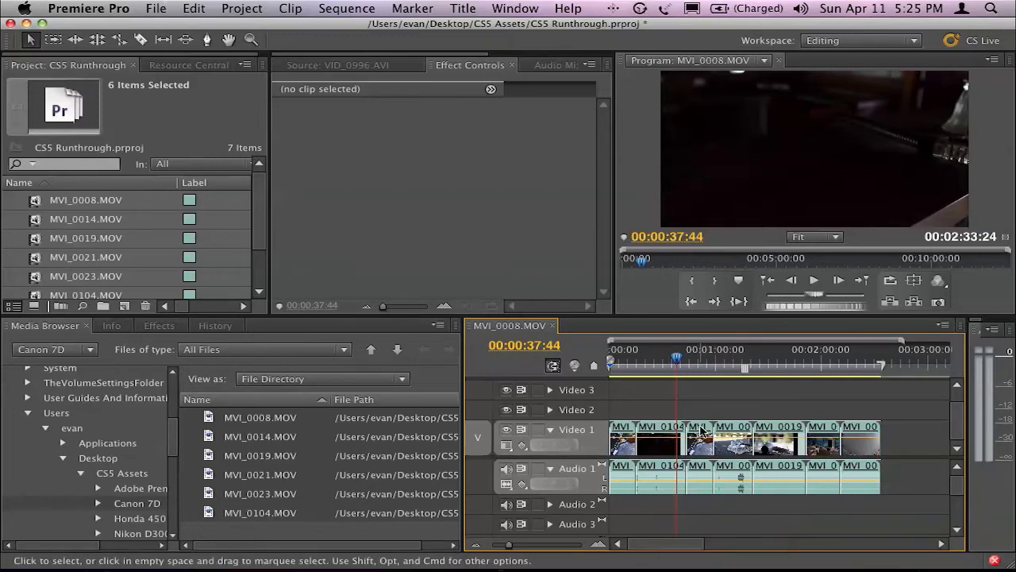
drag(699, 437, 671, 408)
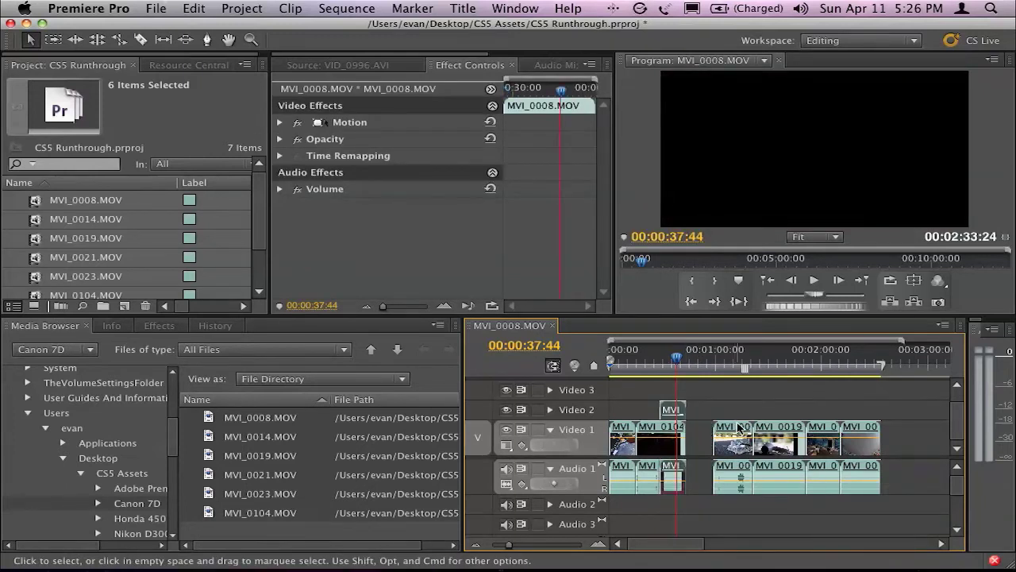
drag(732, 436, 692, 394)
drag(770, 435, 739, 412)
drag(824, 432, 765, 393)
scroll(881, 452, up, 1)
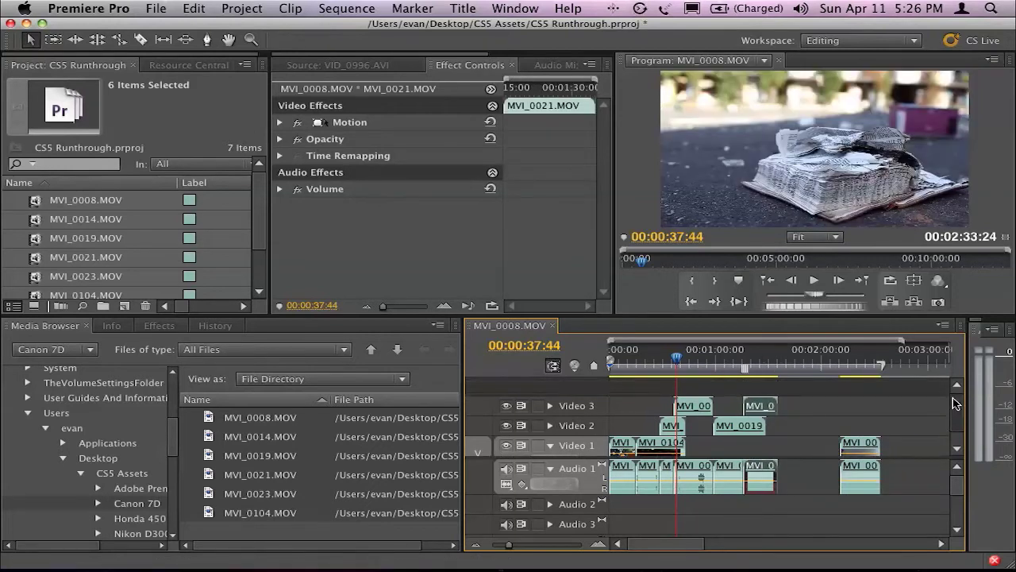
drag(865, 449, 790, 391)
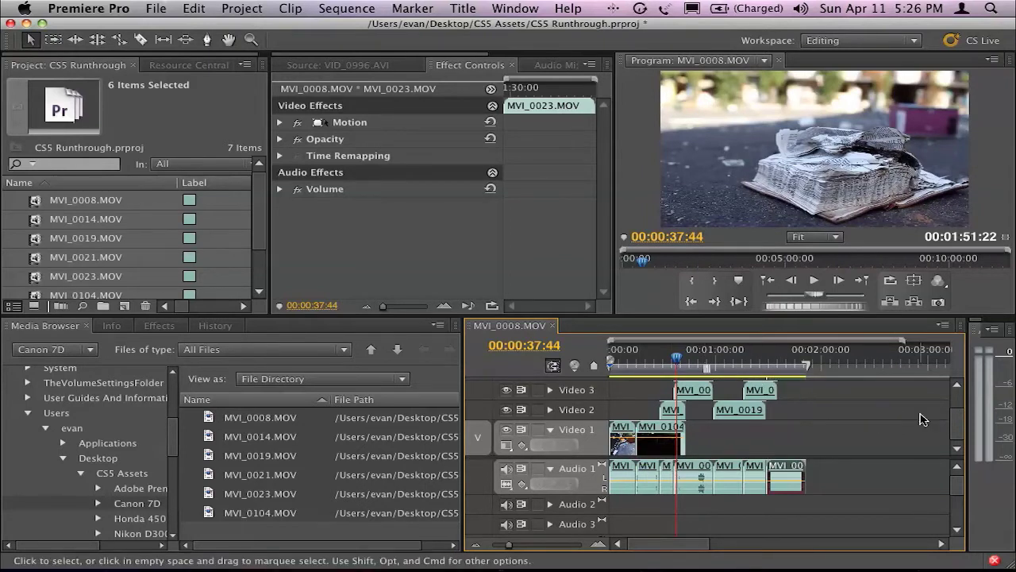
Step: Return the playhead near the sequence start and select the MVI_0008.MOV sequence
scroll(961, 417, up, 3)
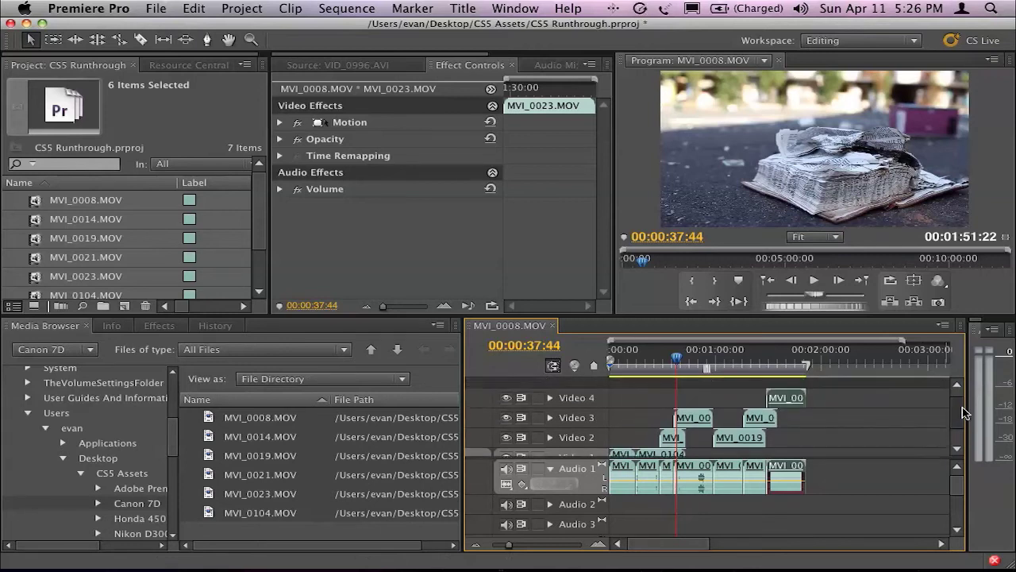
scroll(963, 412, down, 1)
drag(675, 359, 624, 361)
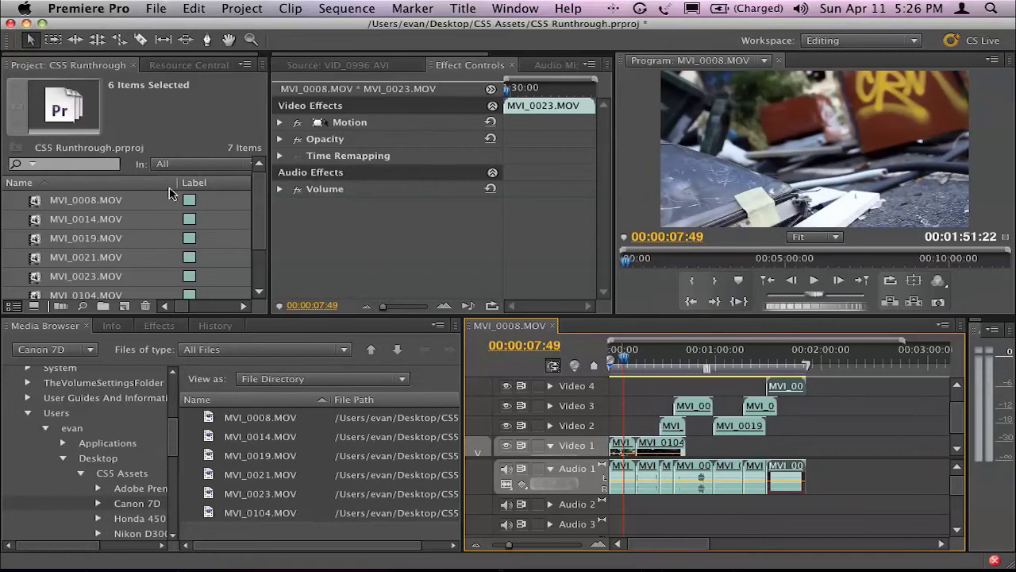
drag(261, 238, 261, 283)
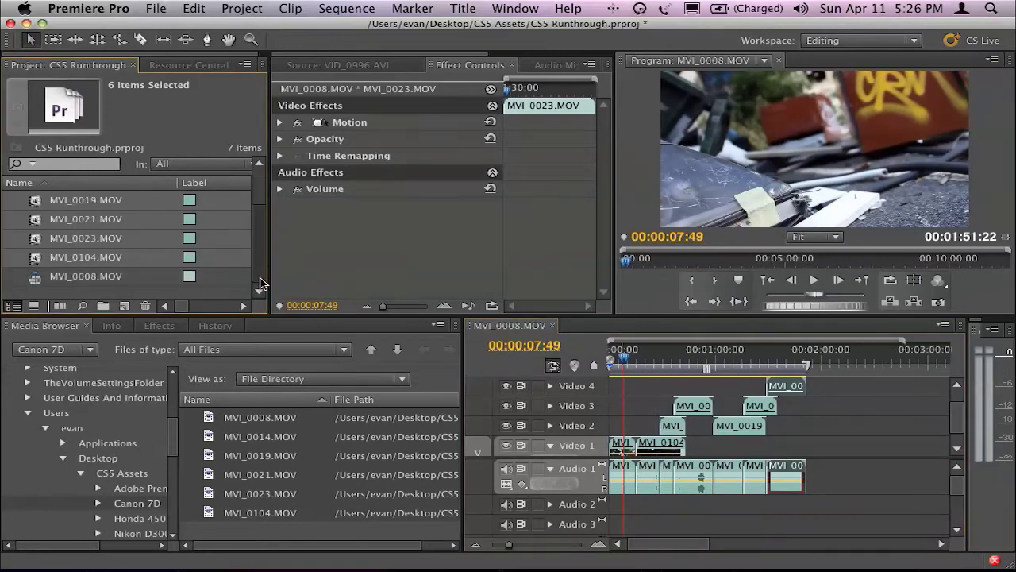
click(97, 277)
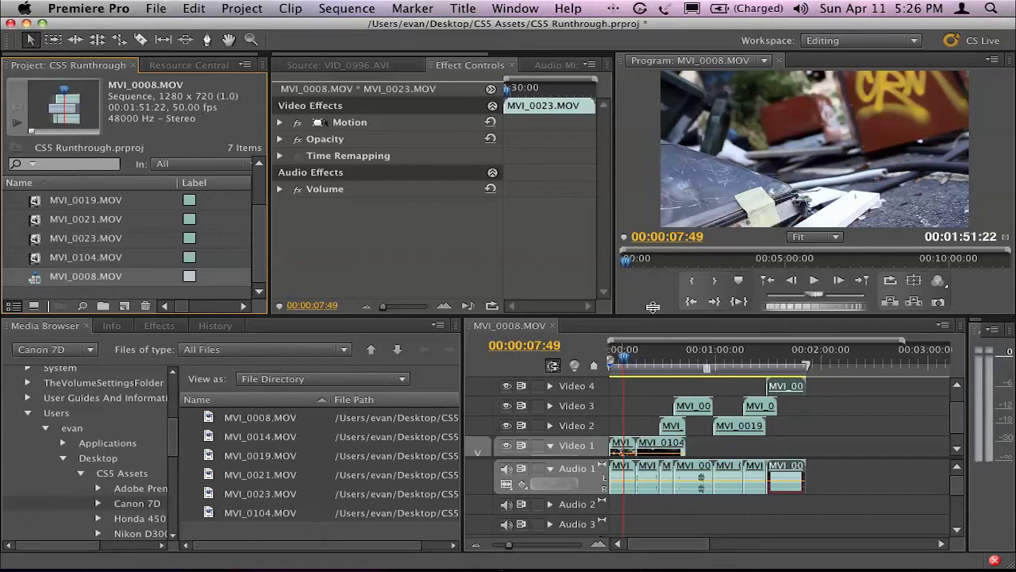
Step: Set the Program monitor playback resolution to 1/4
click(939, 288)
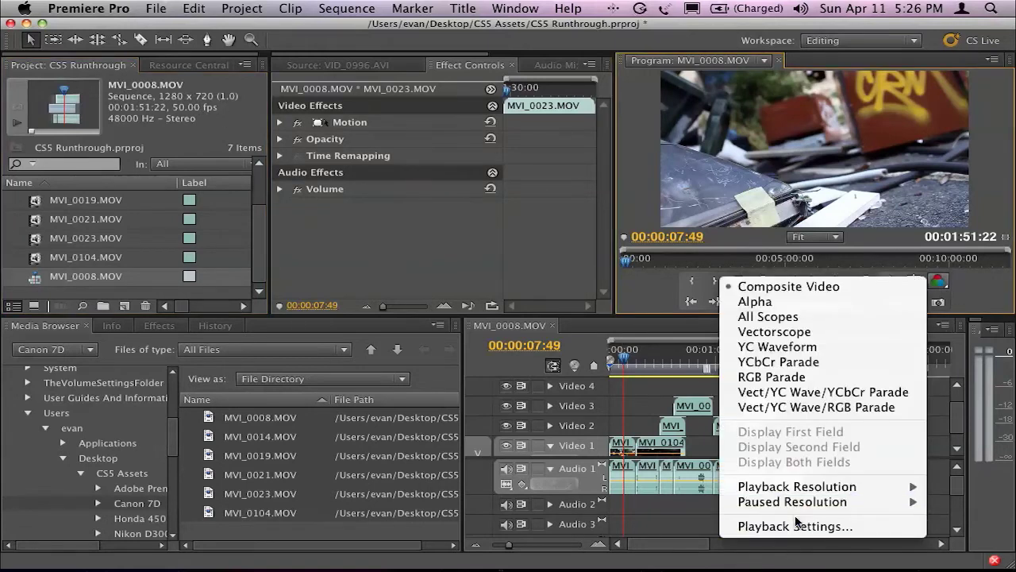
mouse_move(798, 485)
click(972, 516)
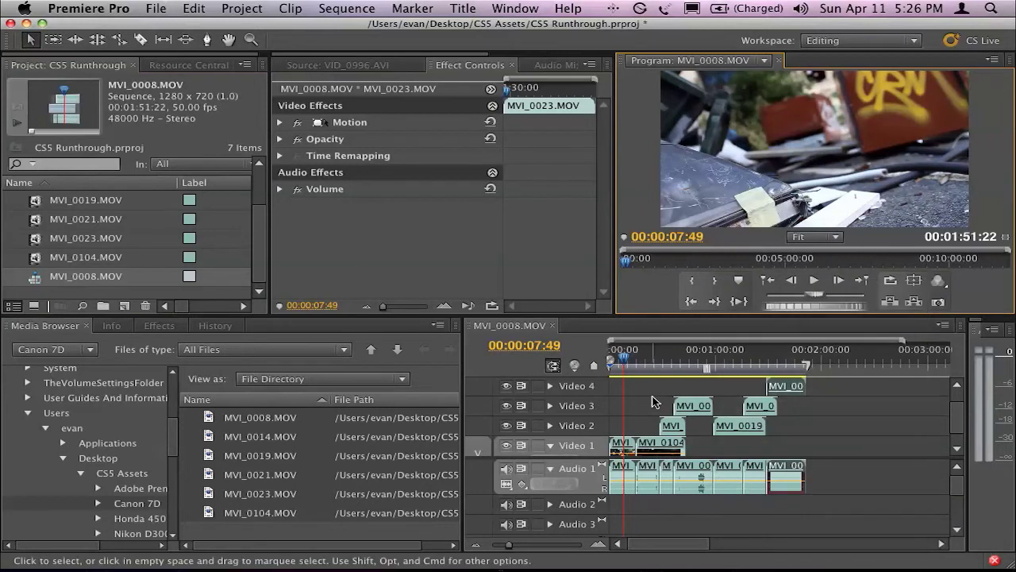
Step: Scrub the start of the sequence and play it back
mouse_move(627, 362)
mouse_down()
mouse_move(642, 363)
mouse_move(624, 361)
mouse_up()
key(b)
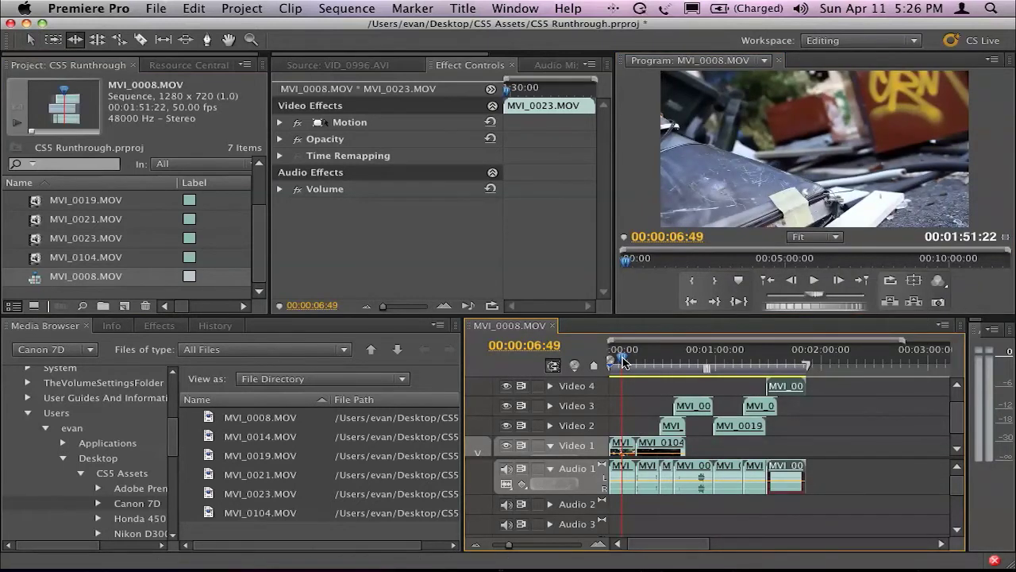
key(space)
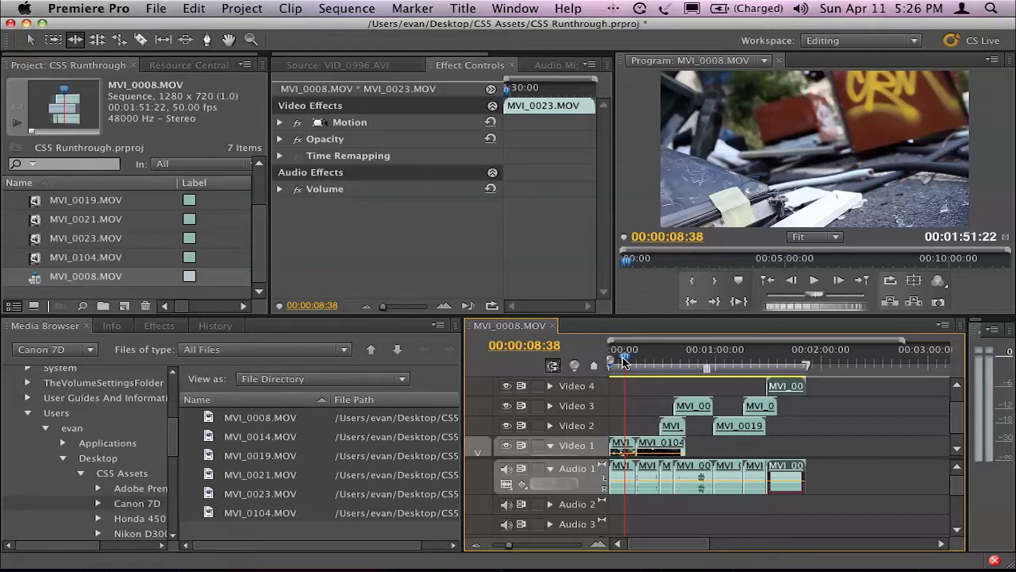
Step: Save the project and export it as Final Cut Pro XML named 'Final Cut Pro Import' on the Desktop
click(156, 8)
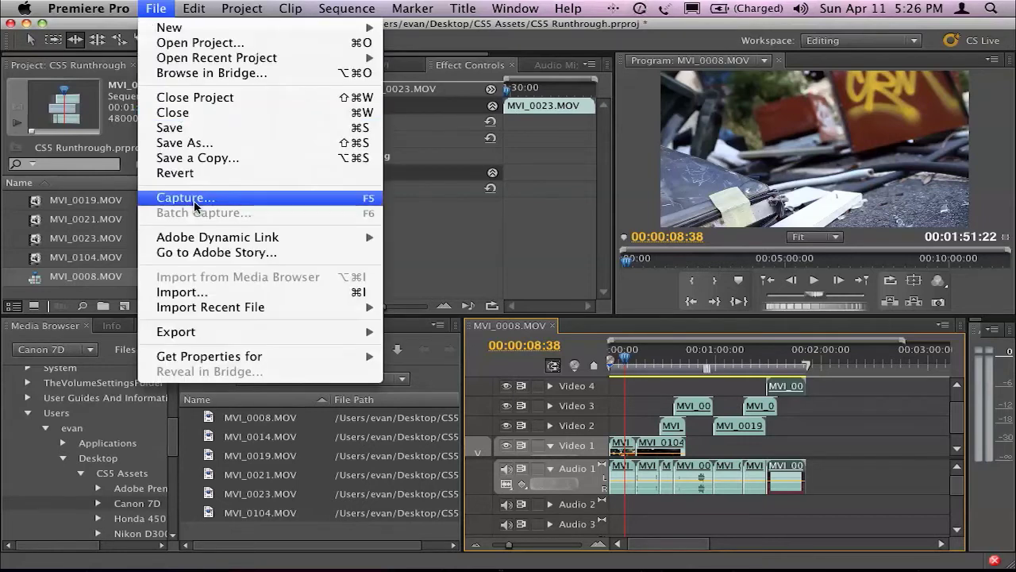
mouse_move(302, 336)
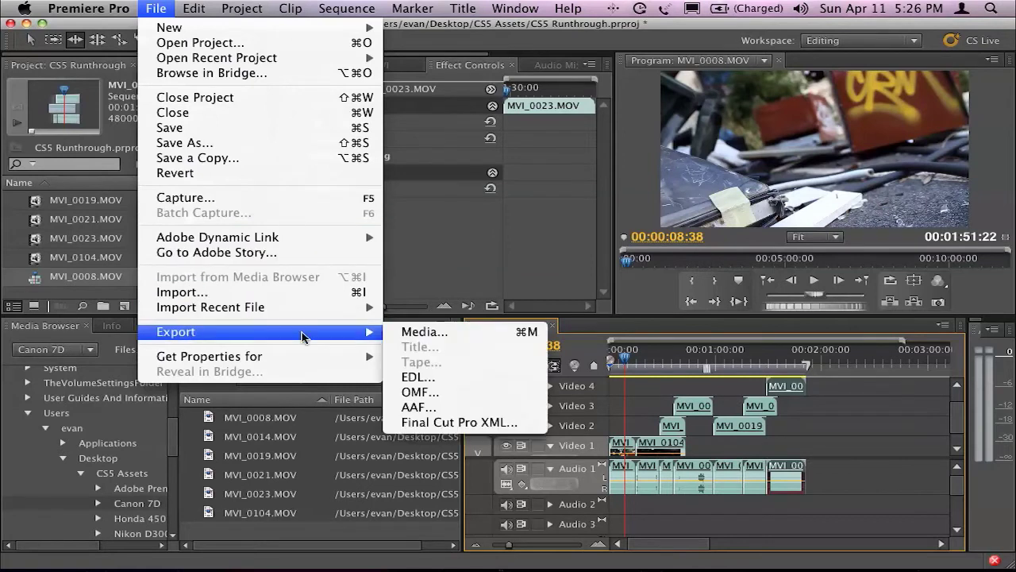
click(444, 422)
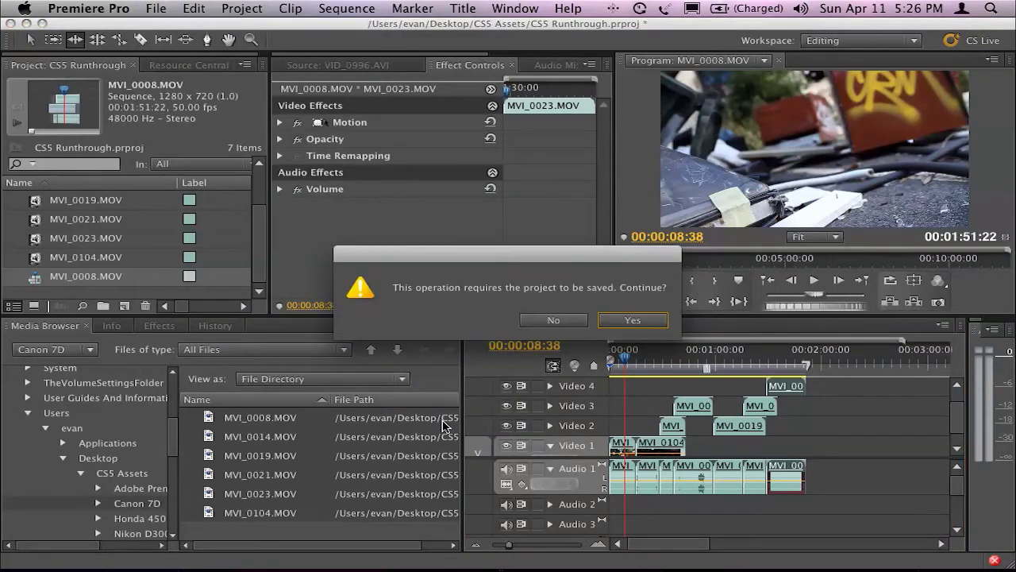
click(641, 321)
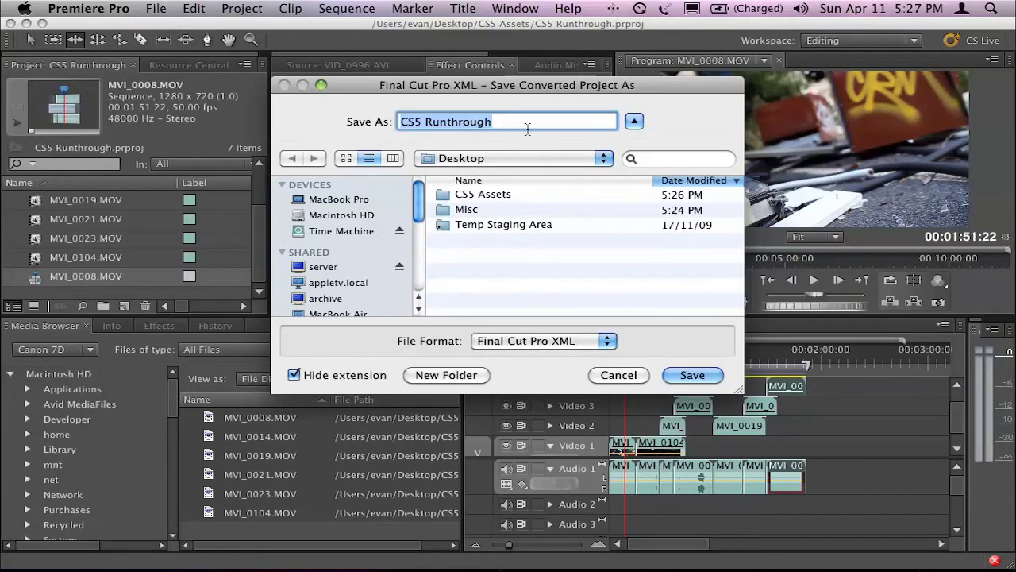
text(Final Cut)
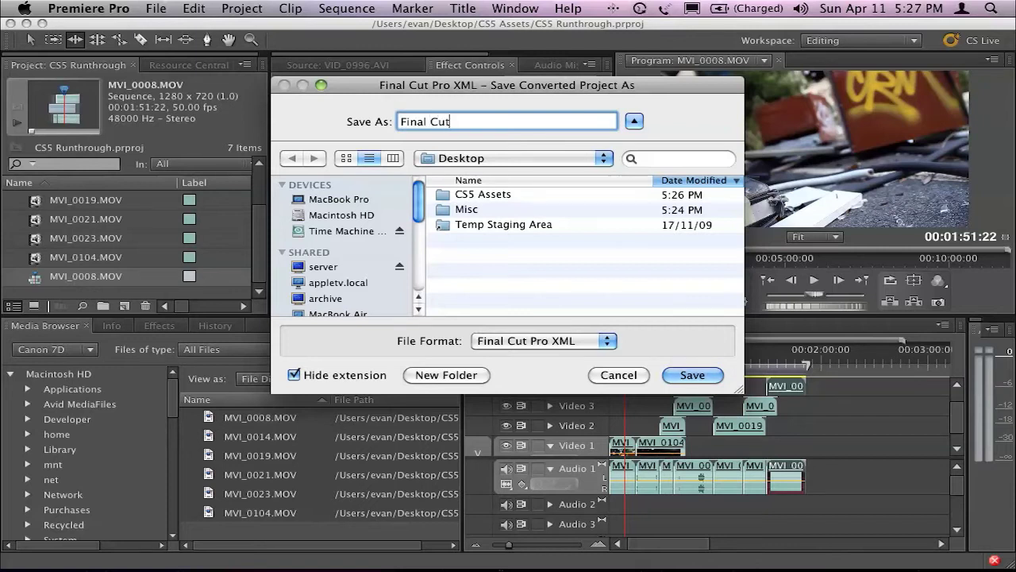
text( Pro Import)
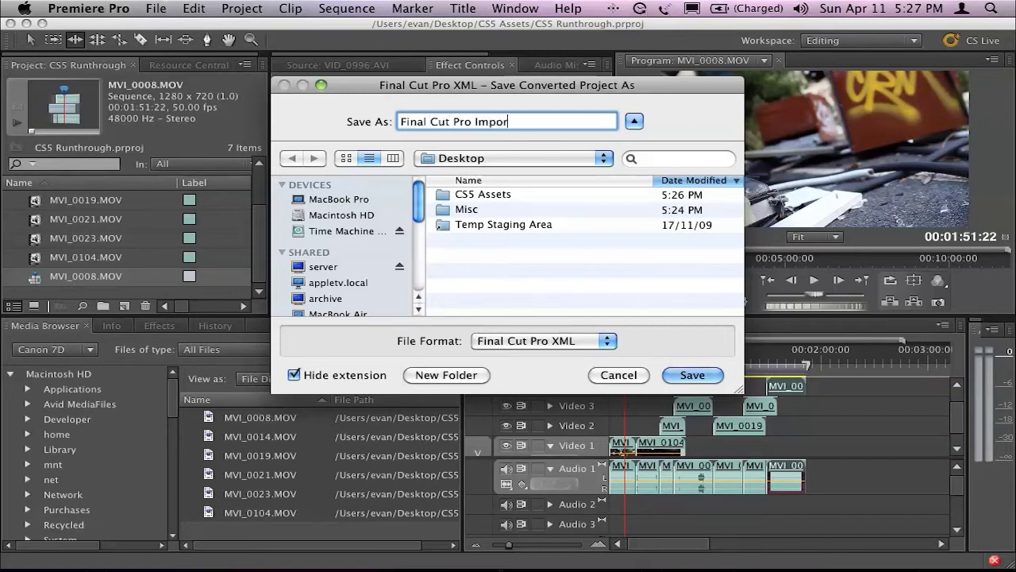
click(702, 375)
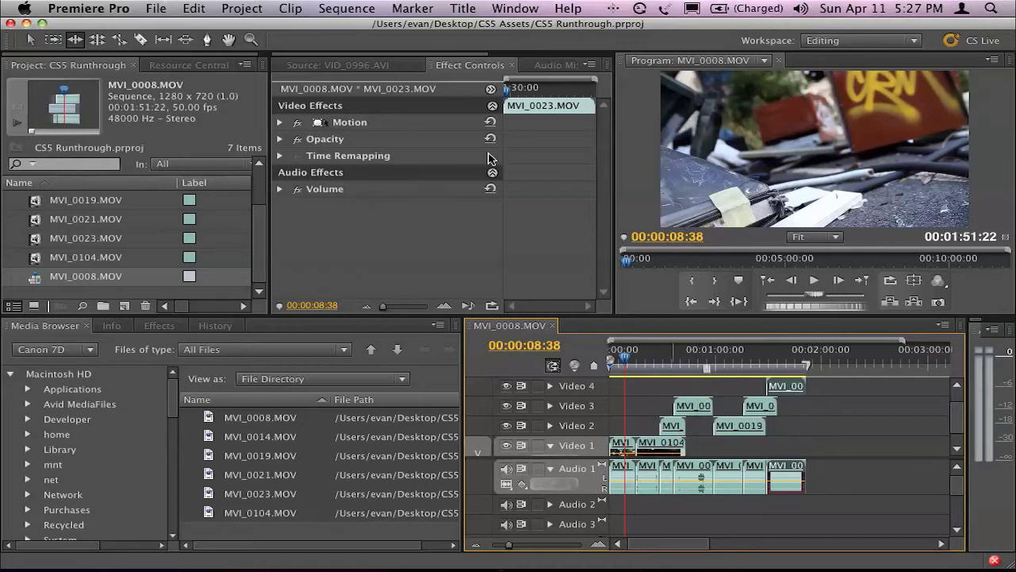
Step: In Final Cut Pro, import the XML file 'Final Cut Pro Import.xml' with default settings
mouse_move(461, 565)
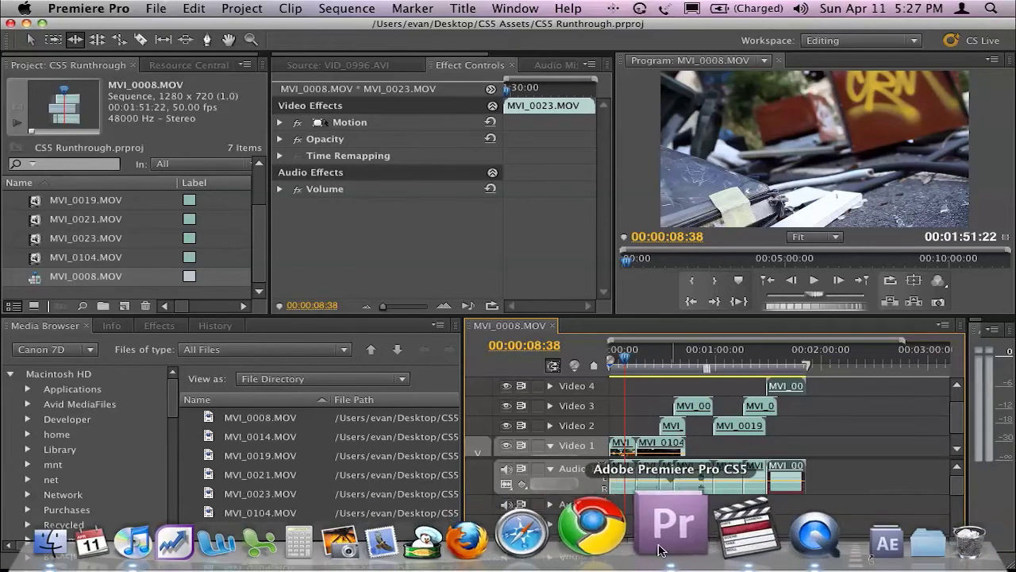
click(716, 544)
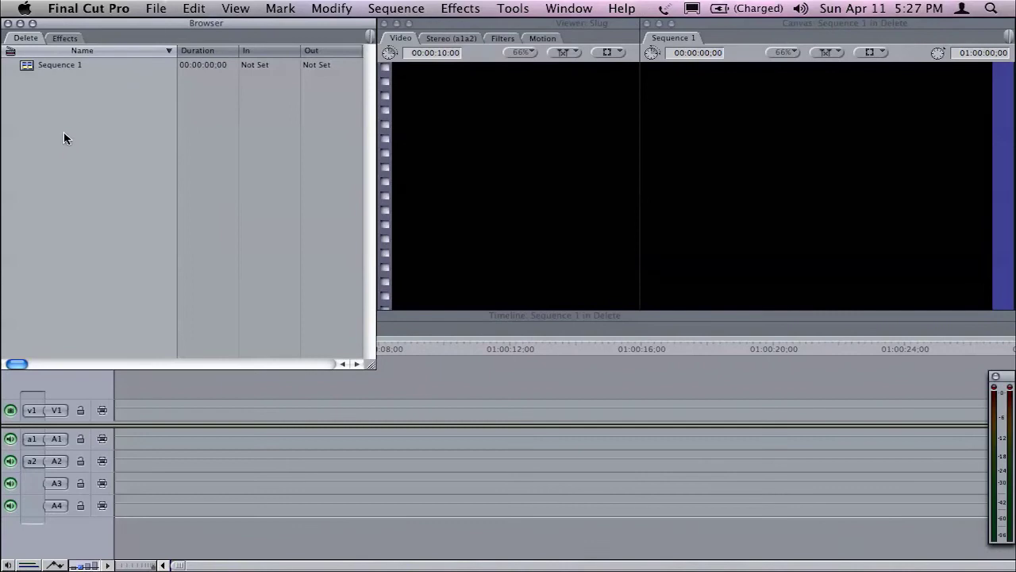
click(156, 9)
mouse_move(191, 220)
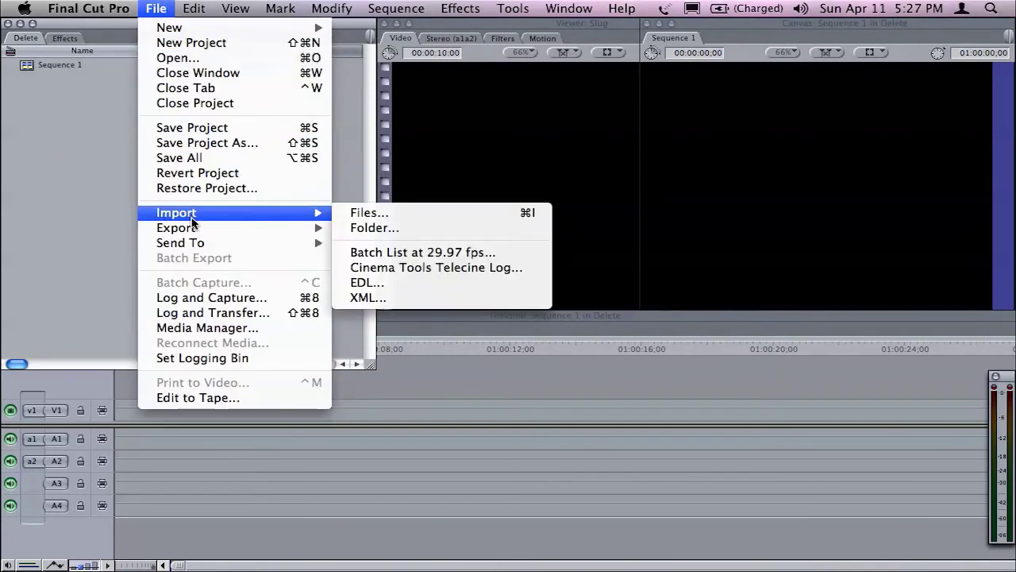
click(374, 298)
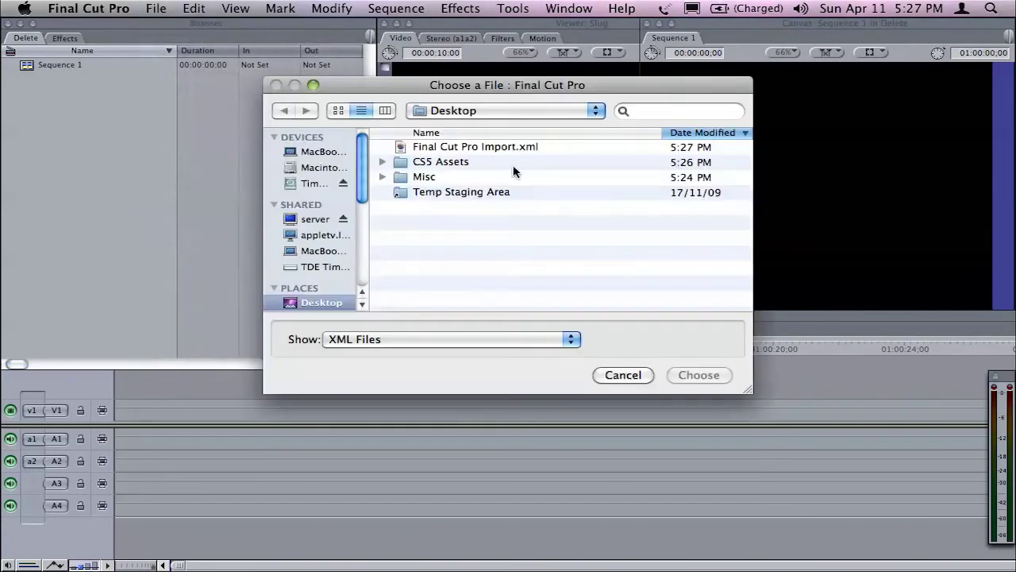
click(468, 145)
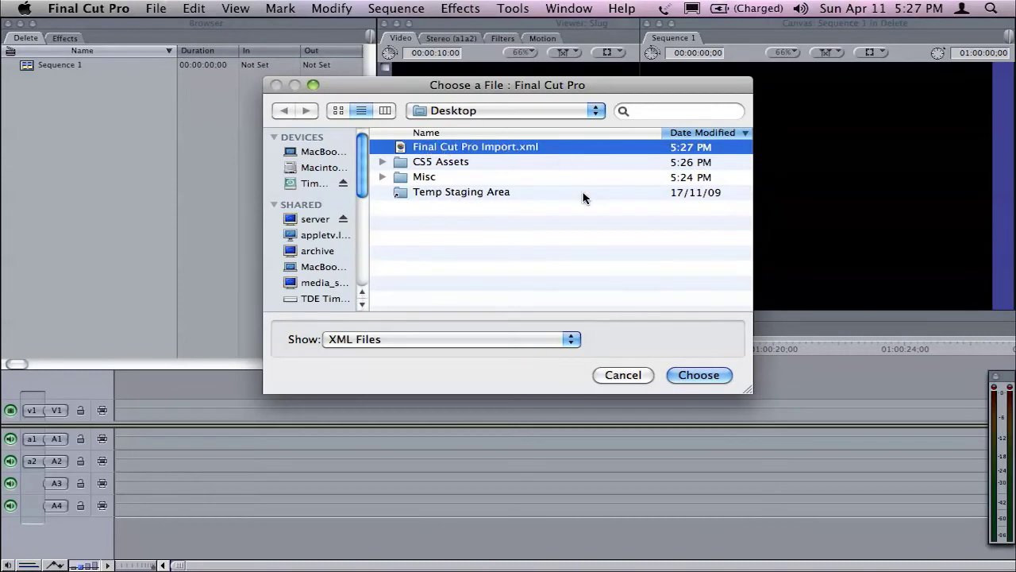
click(700, 375)
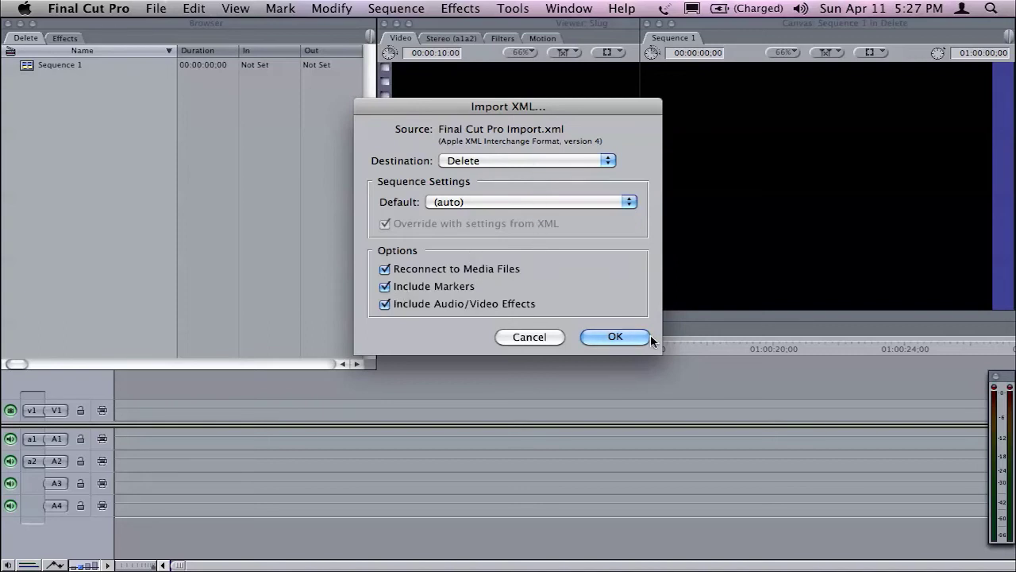
click(622, 337)
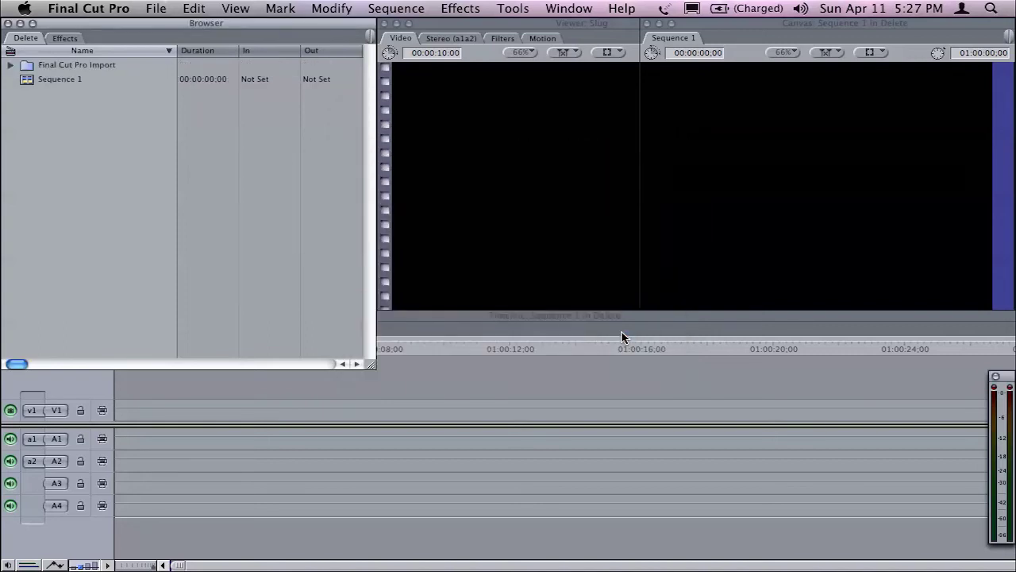
Step: Expand the Final Cut Pro Import bin and open the MVI_0008.MOV sequence
click(11, 64)
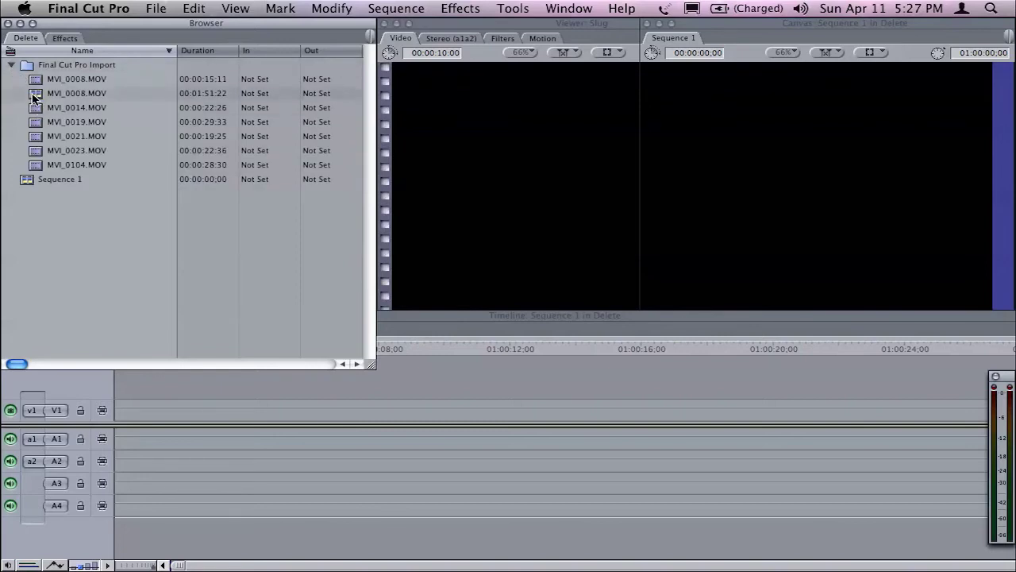
click(34, 95)
double_click(34, 94)
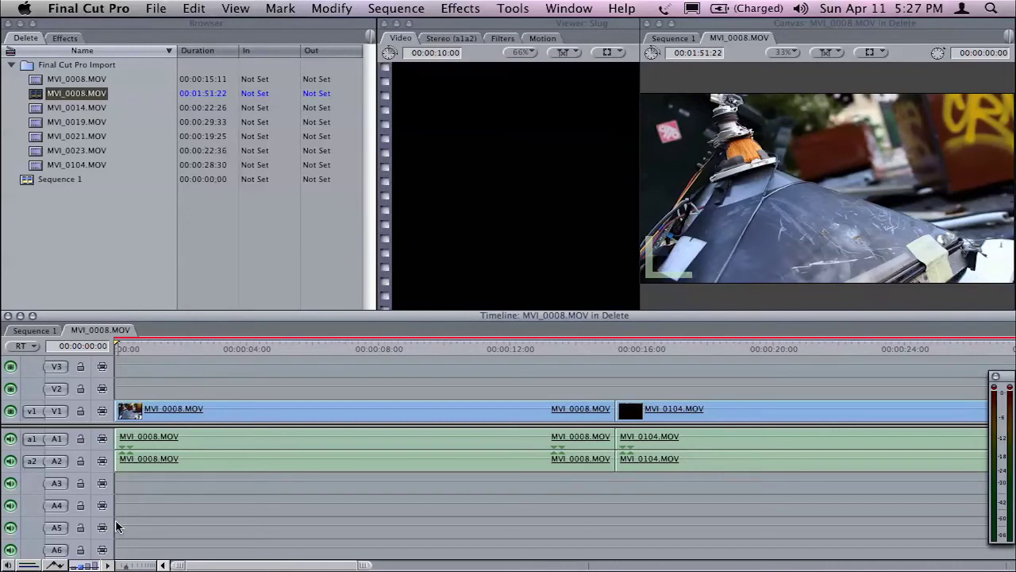
Step: Fit the whole edit in the timeline, scrub between 32 and 37 seconds, and briefly play from 32 seconds
click(145, 567)
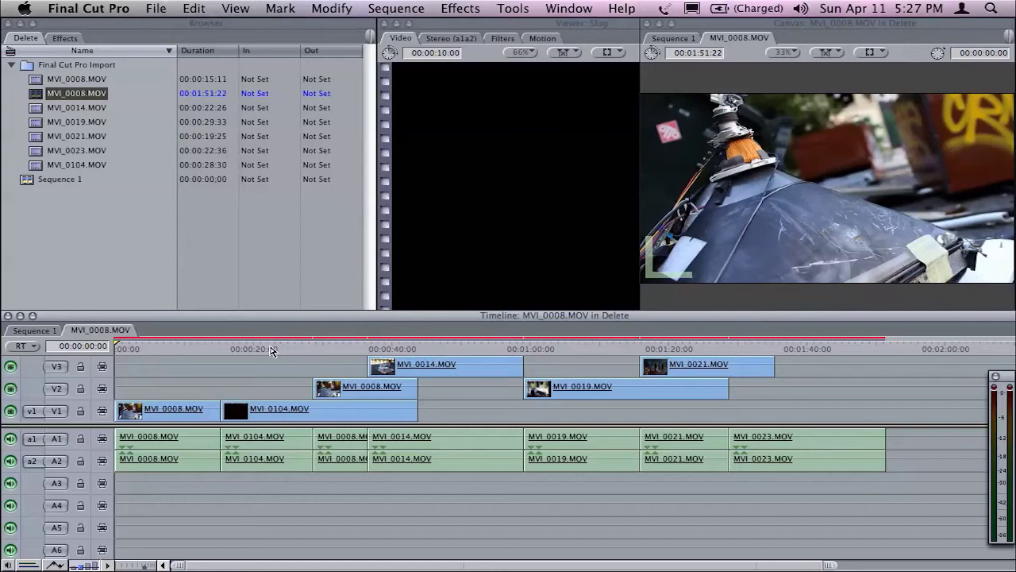
click(339, 351)
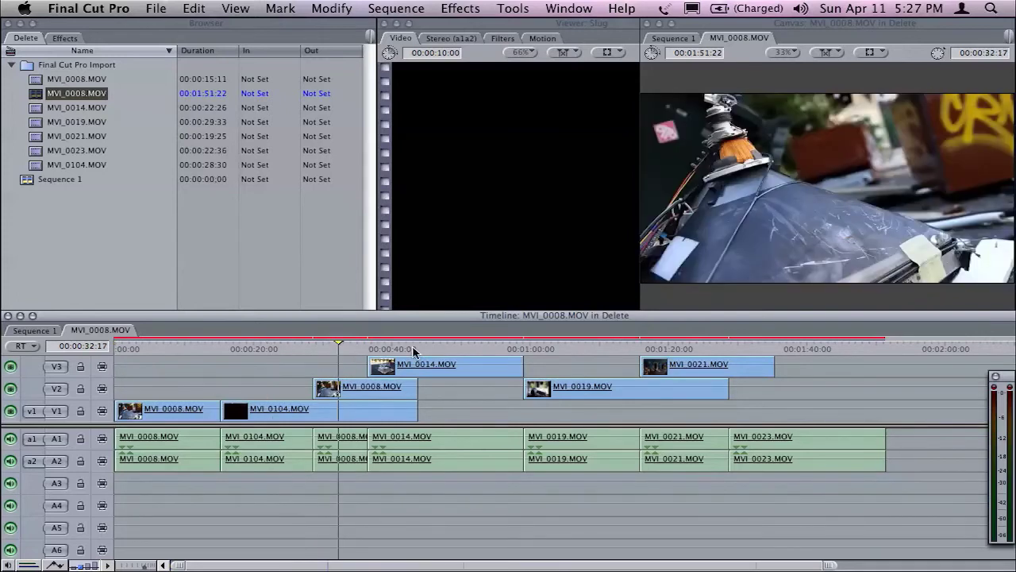
drag(413, 351, 372, 347)
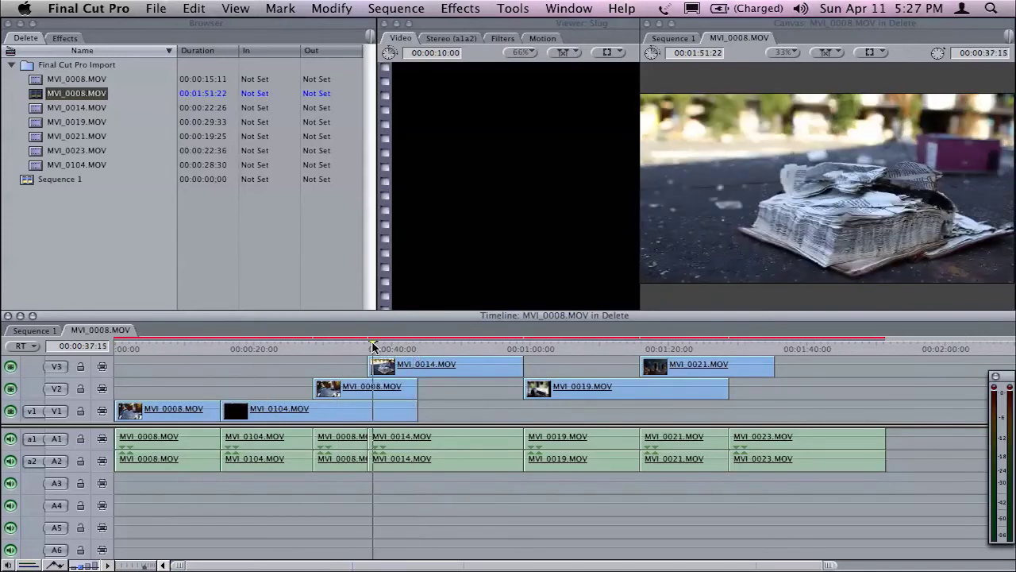
click(341, 347)
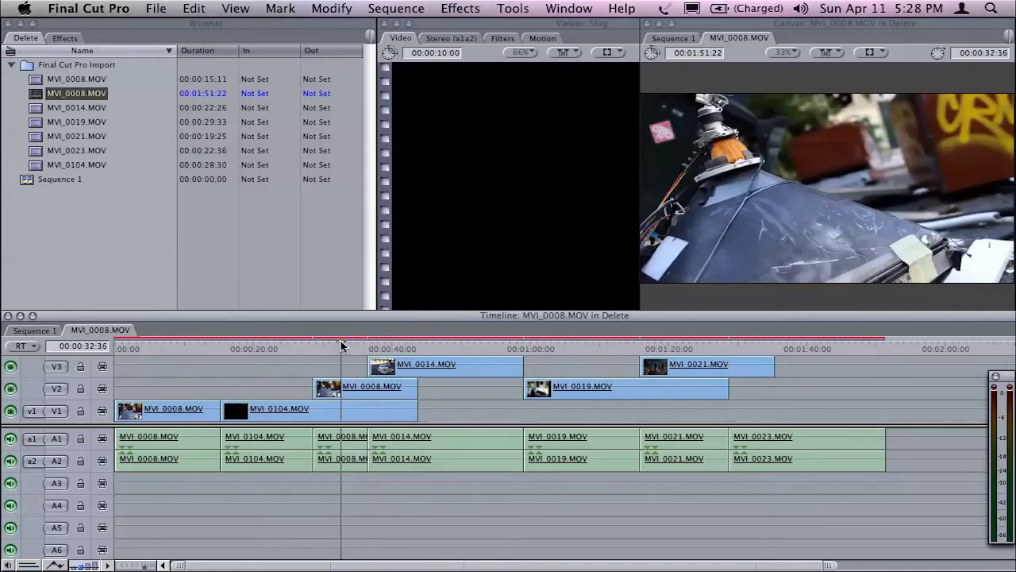
key(space)
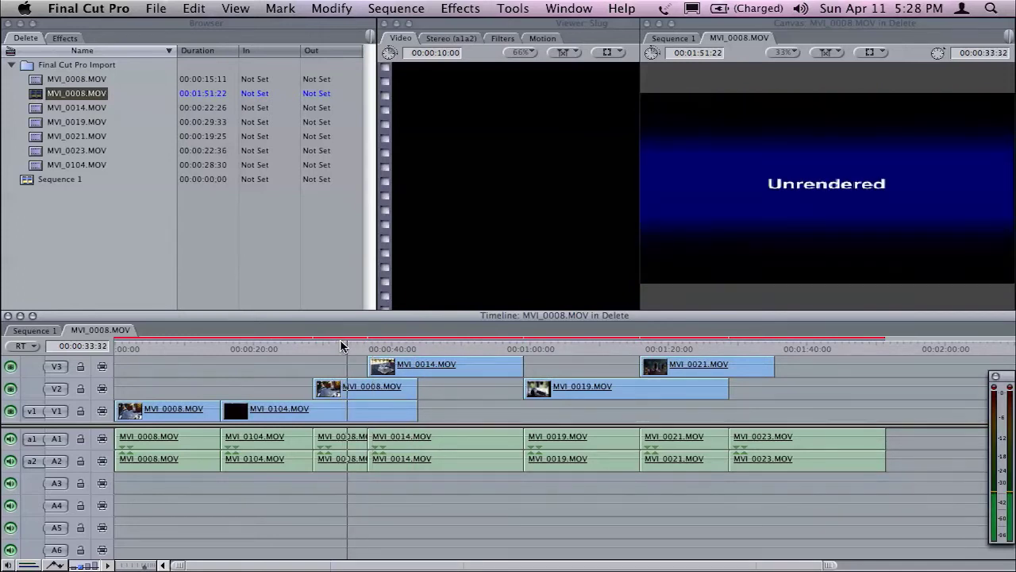
key(space)
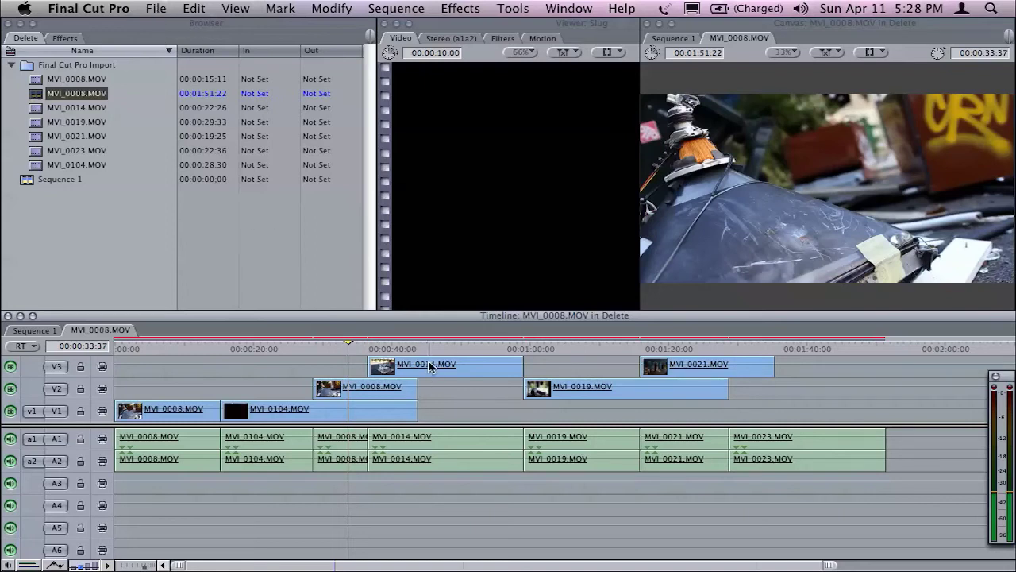
Step: Move MVI_0014 to the start of V4, MVI_0023 after it, and MVI_0021 earlier on V3
drag(429, 366, 163, 399)
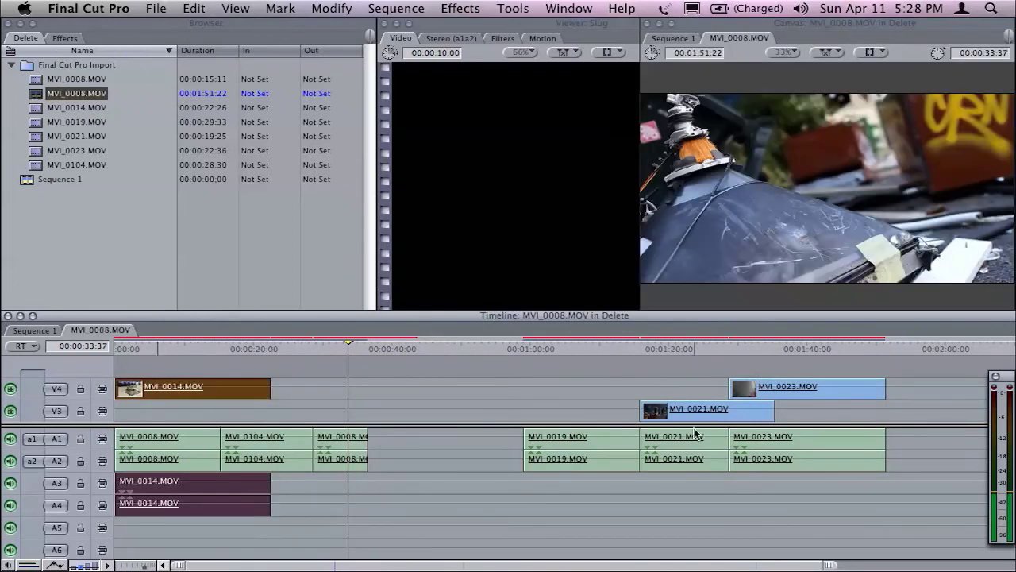
drag(770, 389, 309, 391)
drag(764, 410, 560, 414)
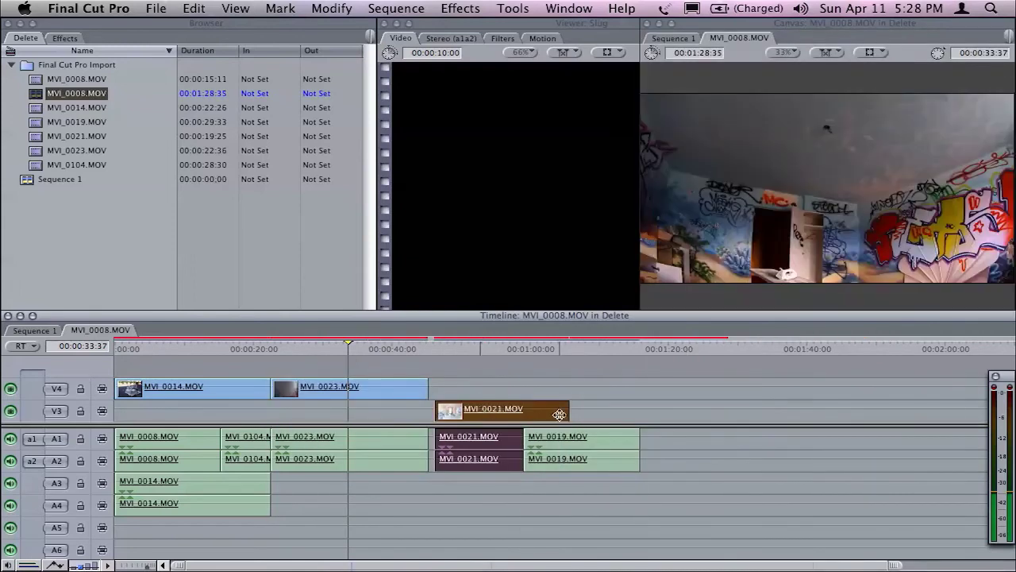
click(992, 381)
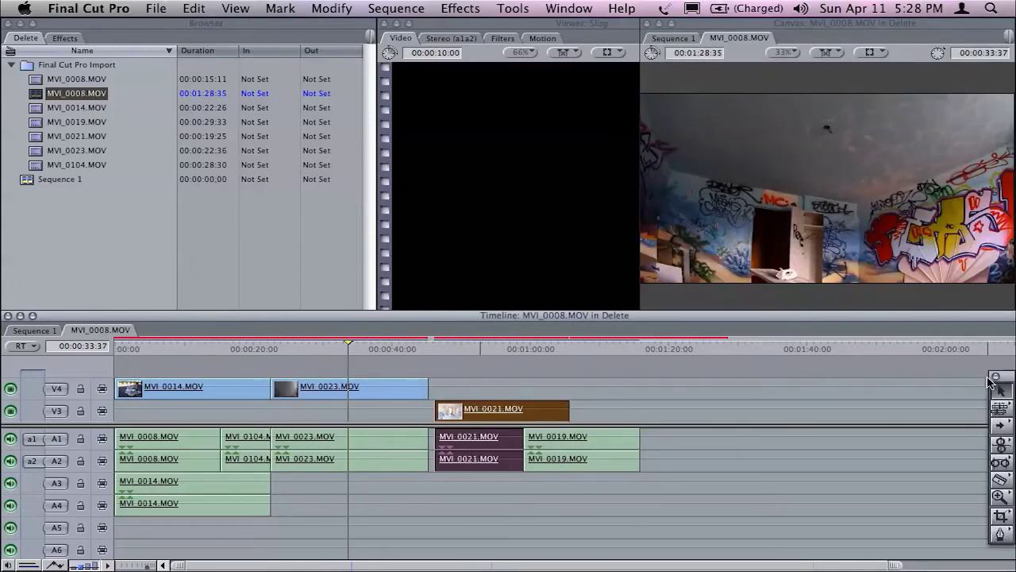
click(988, 381)
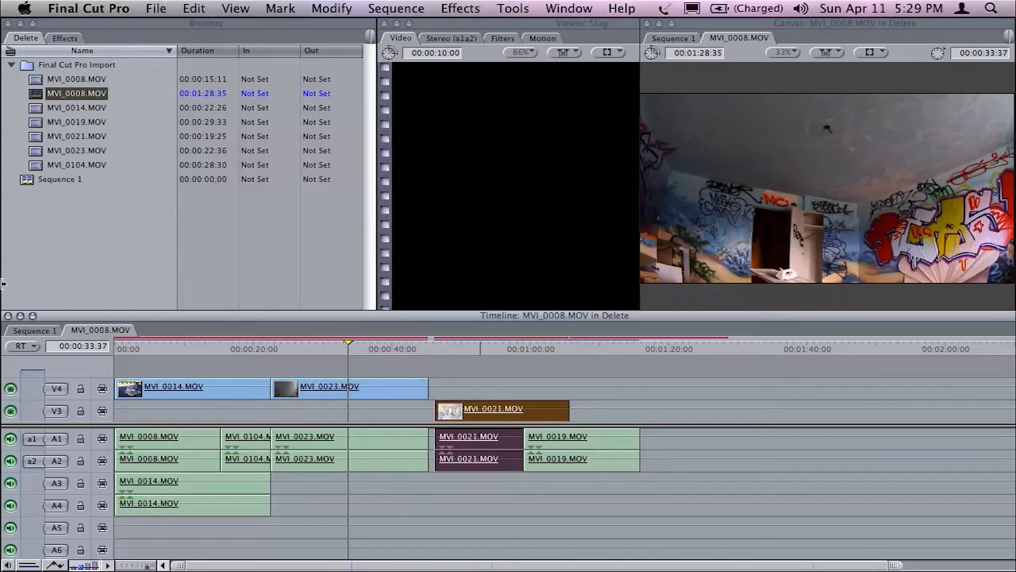
Step: Export the sequence as Apple XML version 4, saved as 'From Final Cut Pro' on the Desktop
click(148, 6)
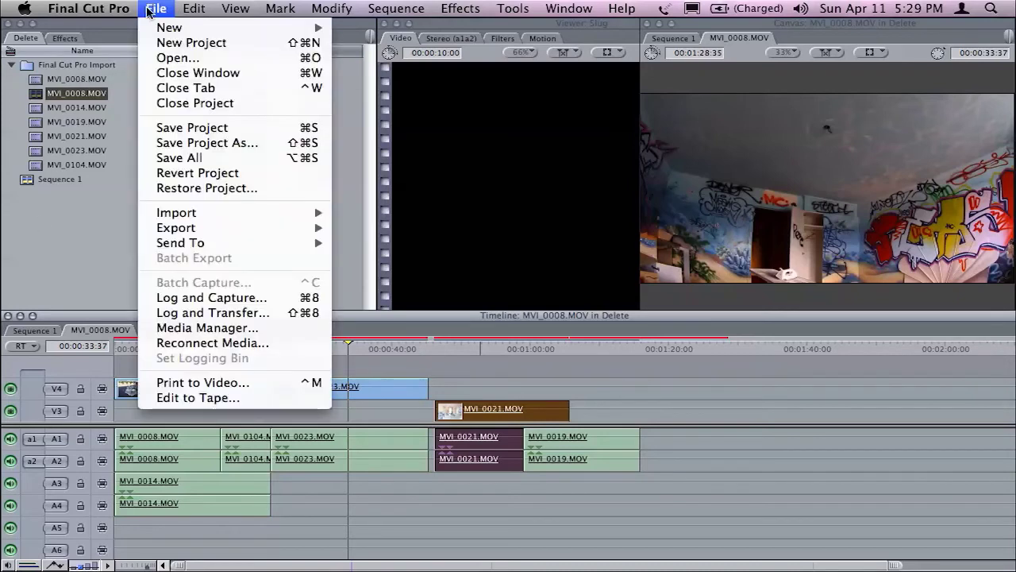
mouse_move(198, 228)
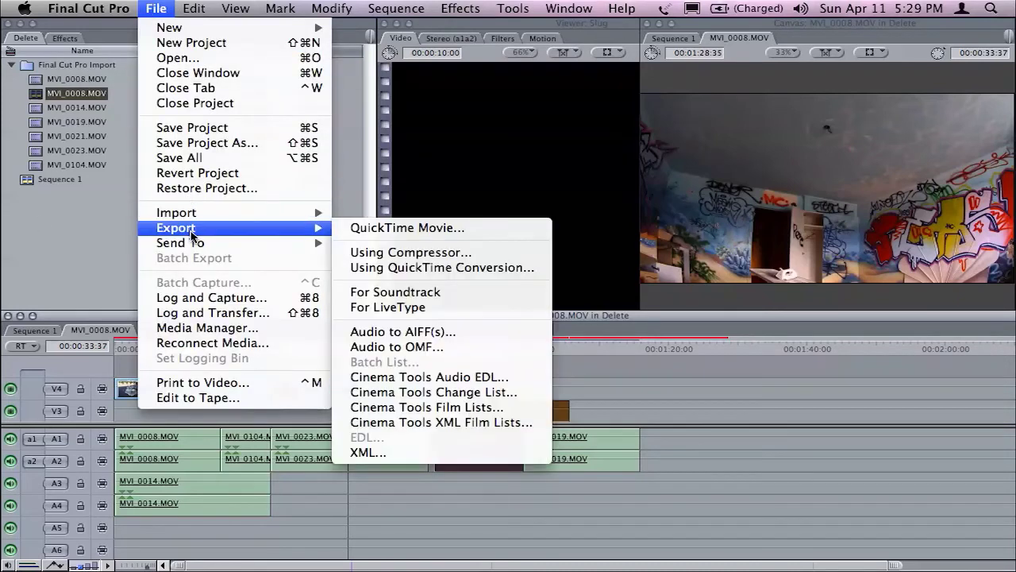
click(426, 454)
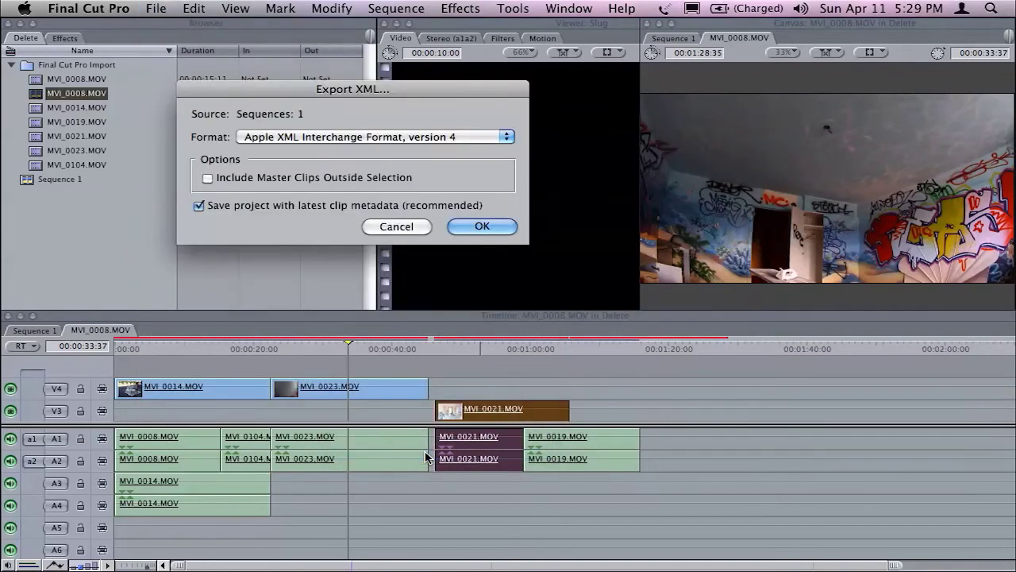
click(389, 137)
click(389, 137)
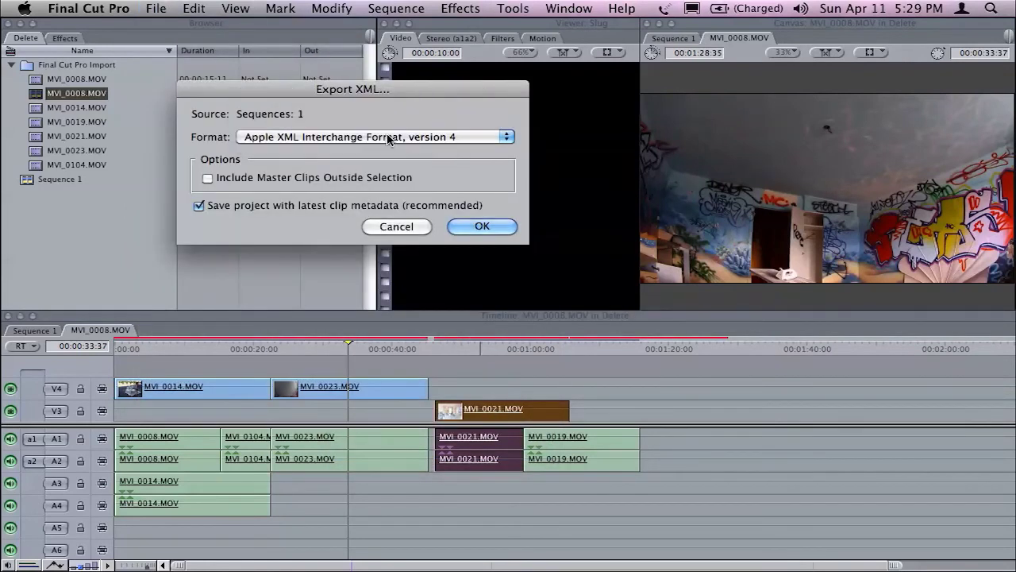
click(482, 227)
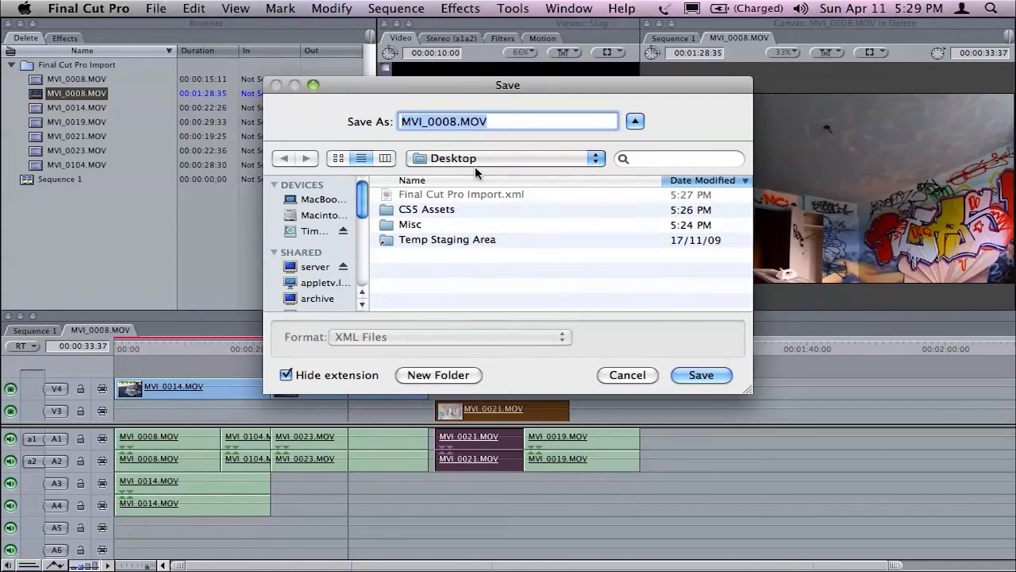
text(From Final Cut Pro)
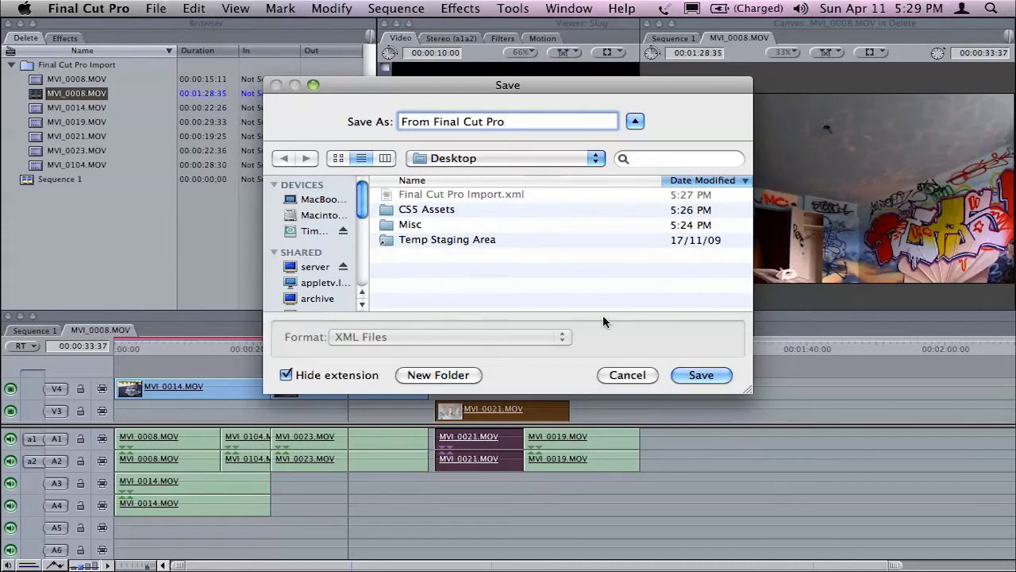
click(687, 376)
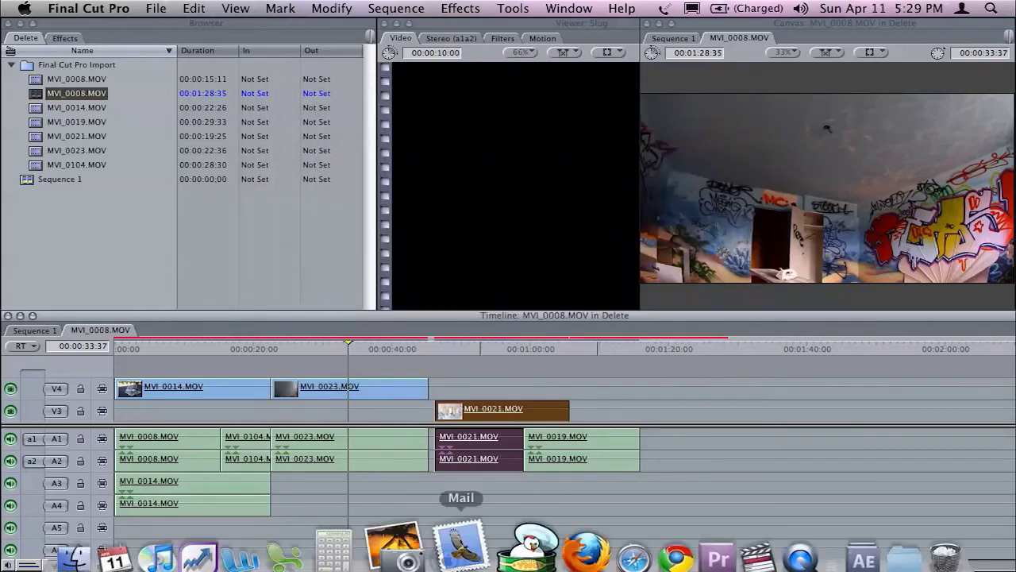
Step: Back in Premiere Pro, delete every item from the Project panel
click(658, 520)
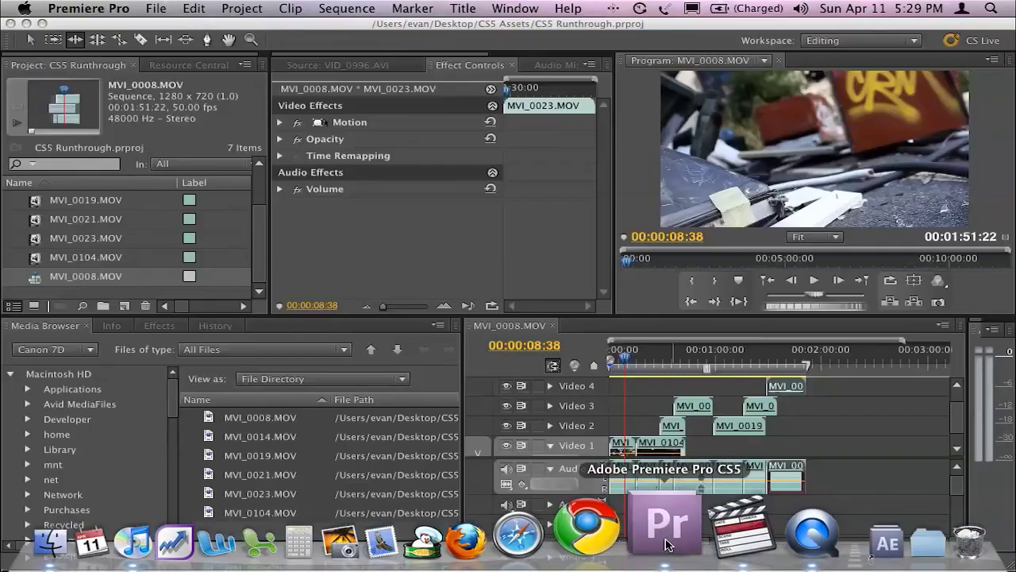
click(95, 289)
drag(59, 293, 22, 195)
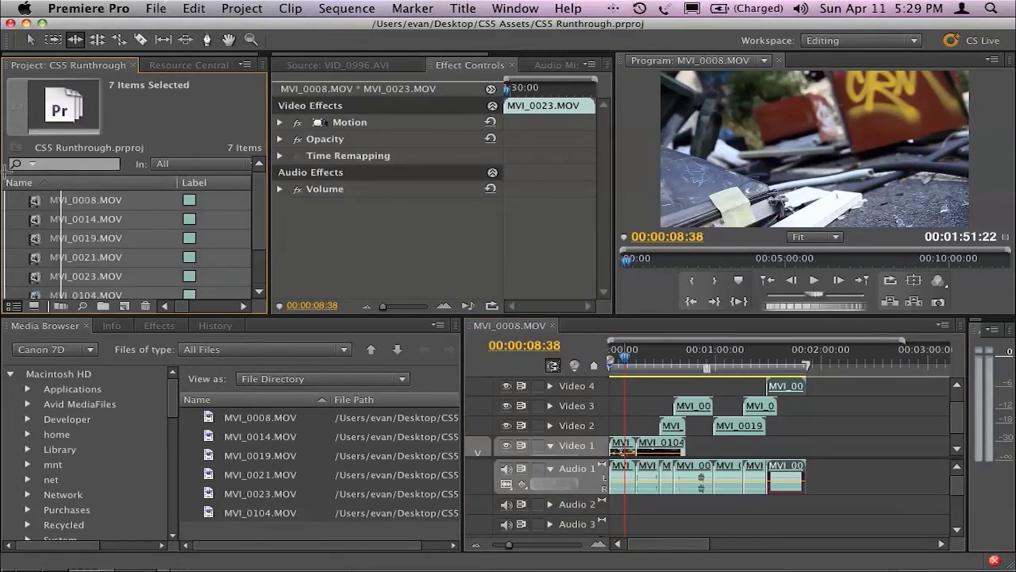
key(Delete)
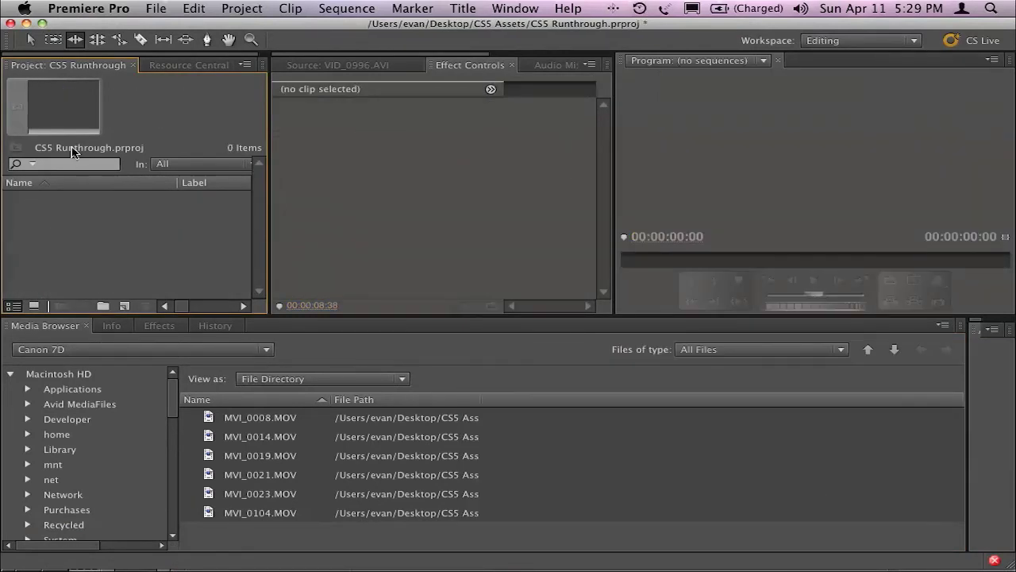
Step: Import the 'From Final Cut Pro' XML file into the project
click(159, 8)
click(179, 292)
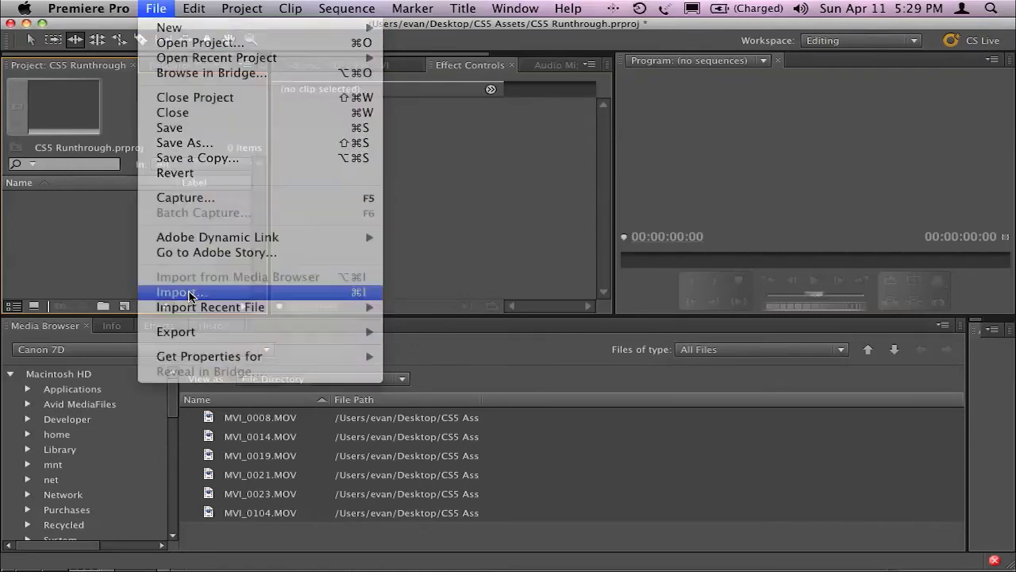
click(396, 89)
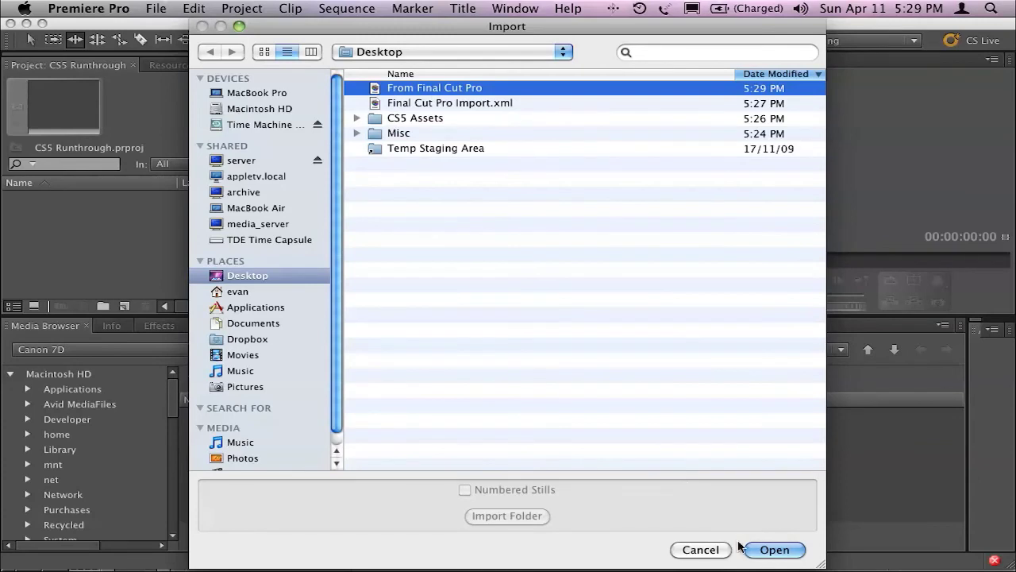
click(771, 550)
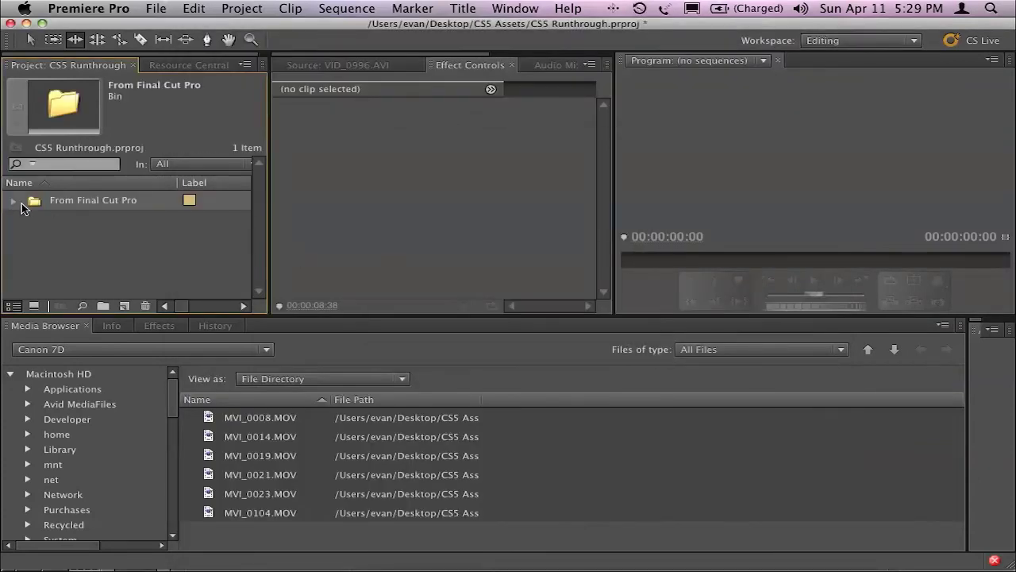
Step: Expand the From Final Cut Pro bin and open the MVI_0008.MOV sequence on the timeline
click(11, 201)
drag(259, 222, 259, 282)
double_click(59, 278)
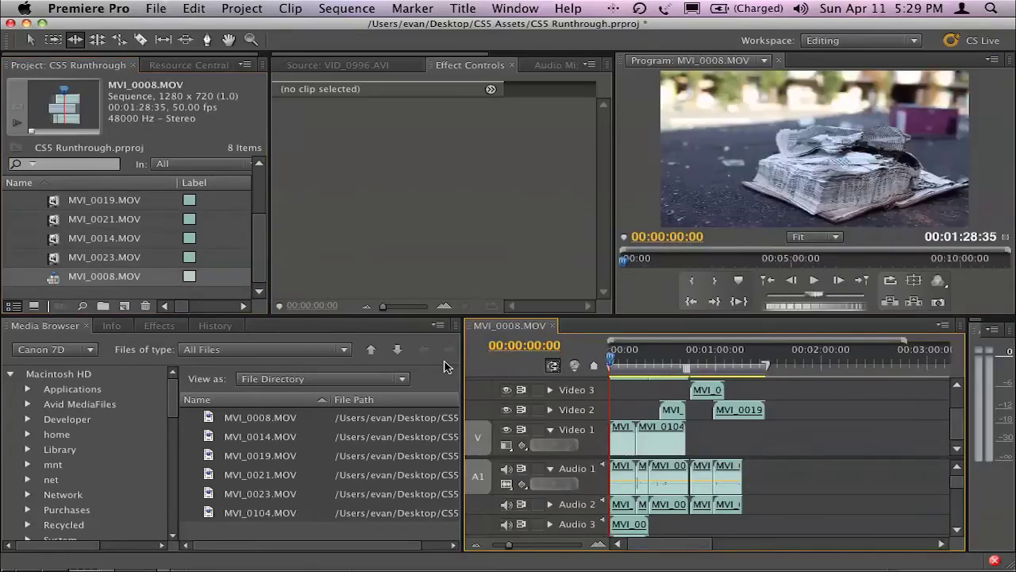
Step: Scrub the sequence to 00:00:08:00 and 00:00:26:25, then back to 00:00:05:00
click(625, 361)
click(656, 362)
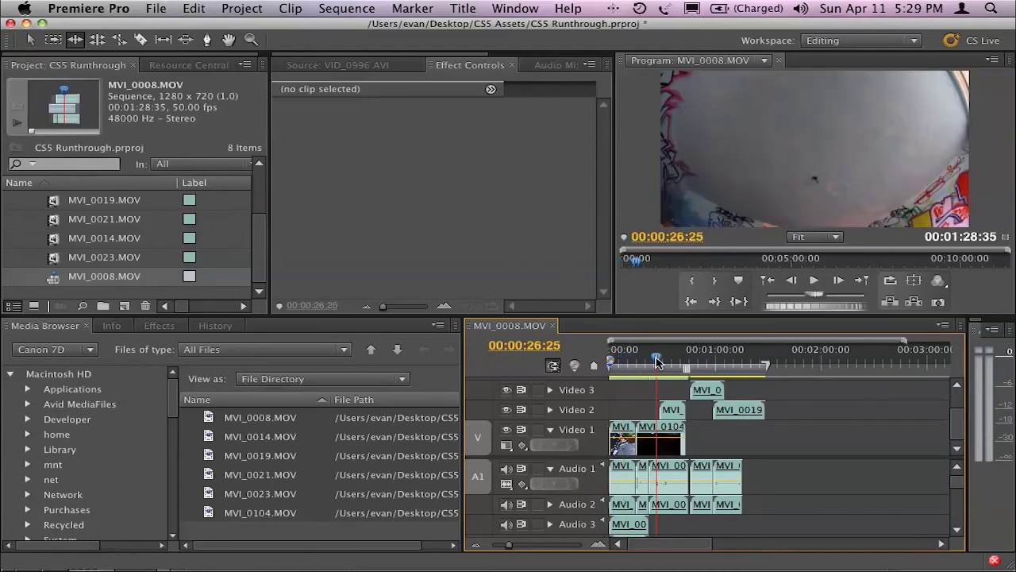
drag(657, 361, 618, 362)
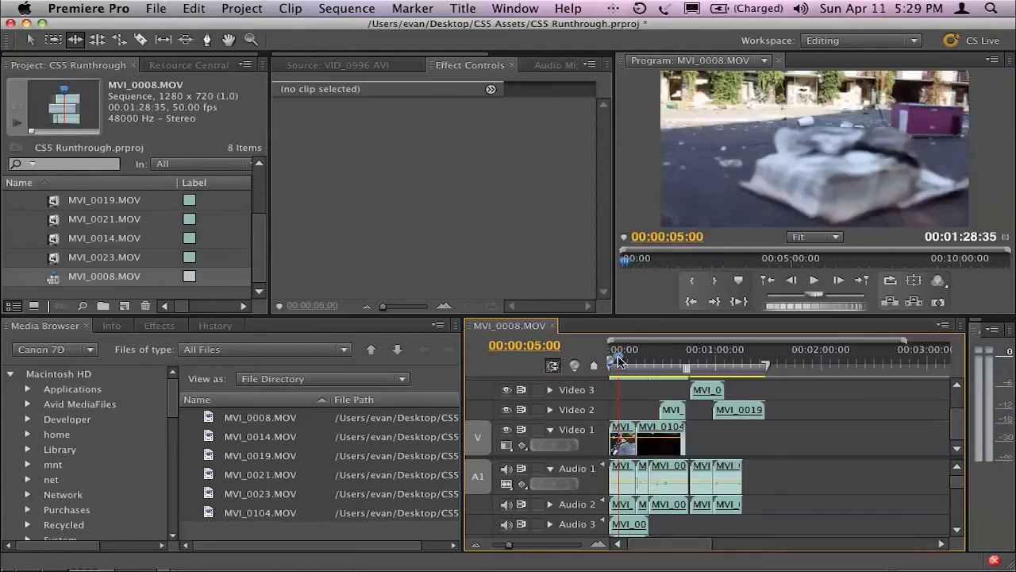
Step: Leave the playback resolution unchanged, then play the sequence and stop it at 00:00:07:26
click(938, 280)
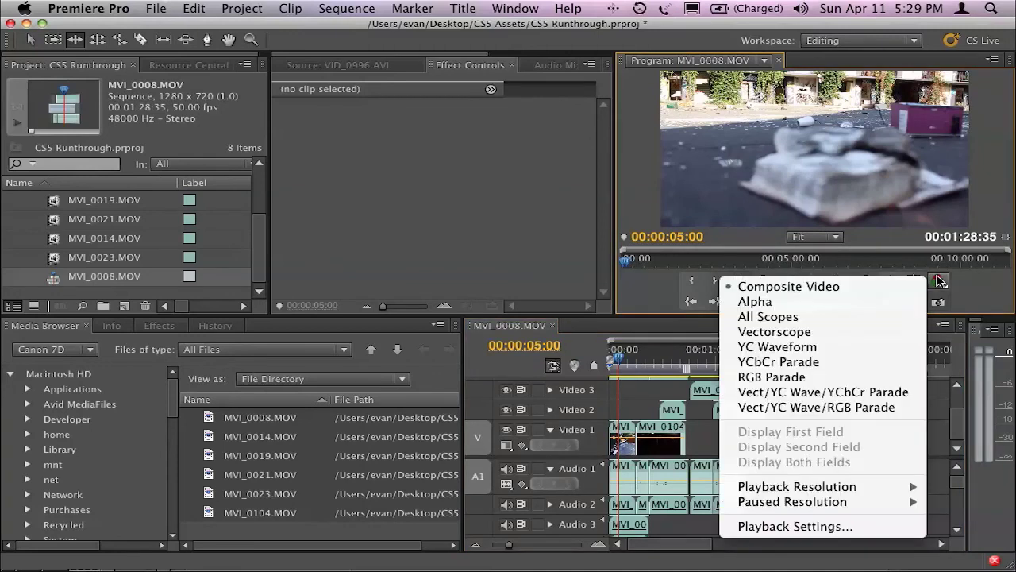
mouse_move(826, 486)
click(620, 350)
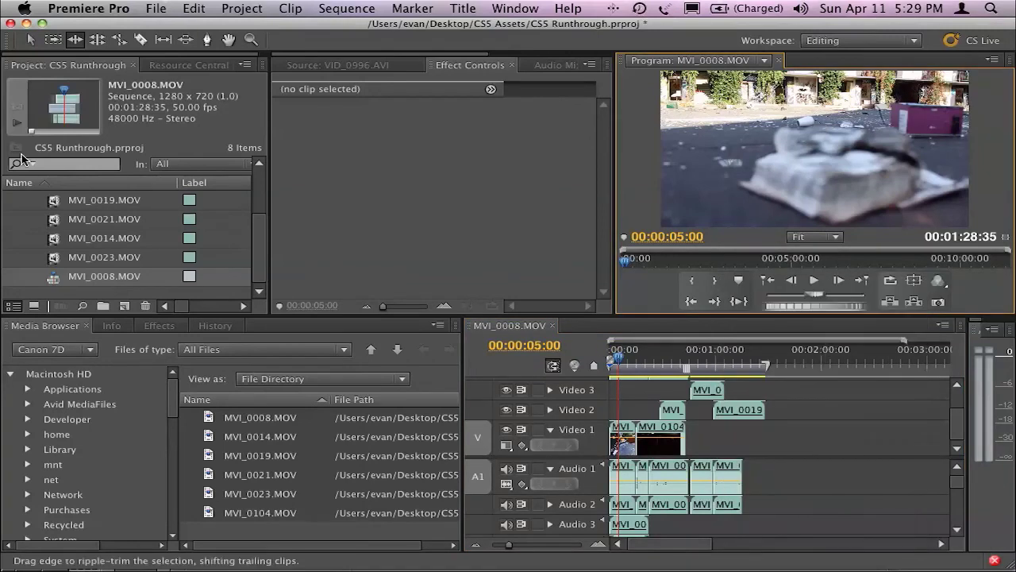
click(618, 359)
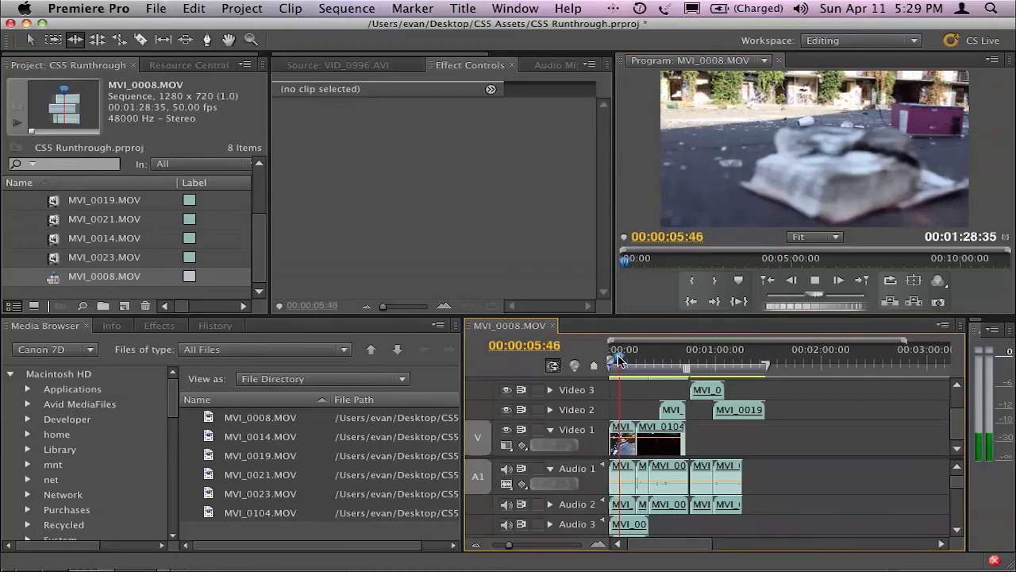
key(space)
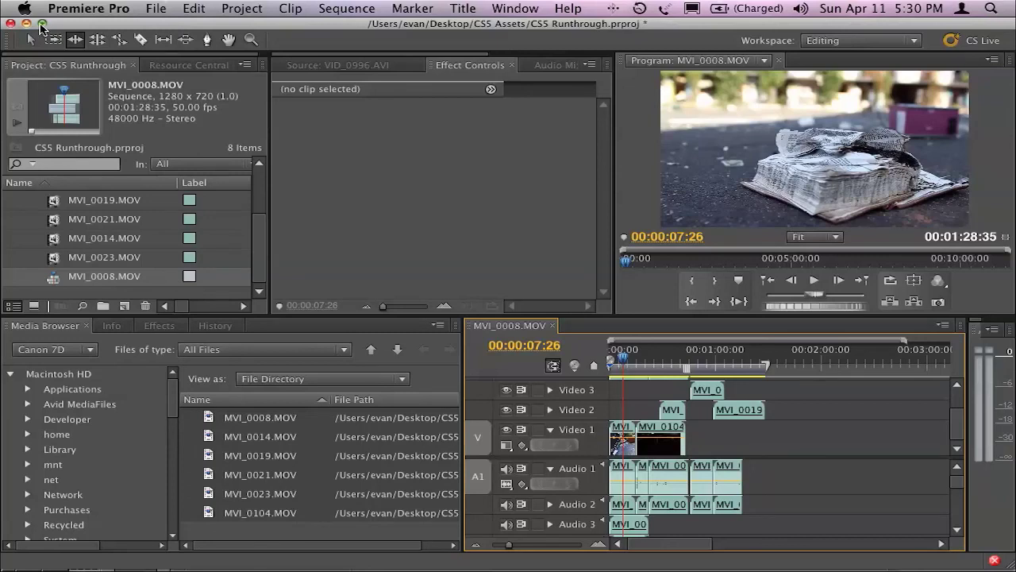
Step: Hide Premiere Pro, then hide Final Cut Pro to show CS5 Assets and both XML files
click(26, 24)
click(109, 38)
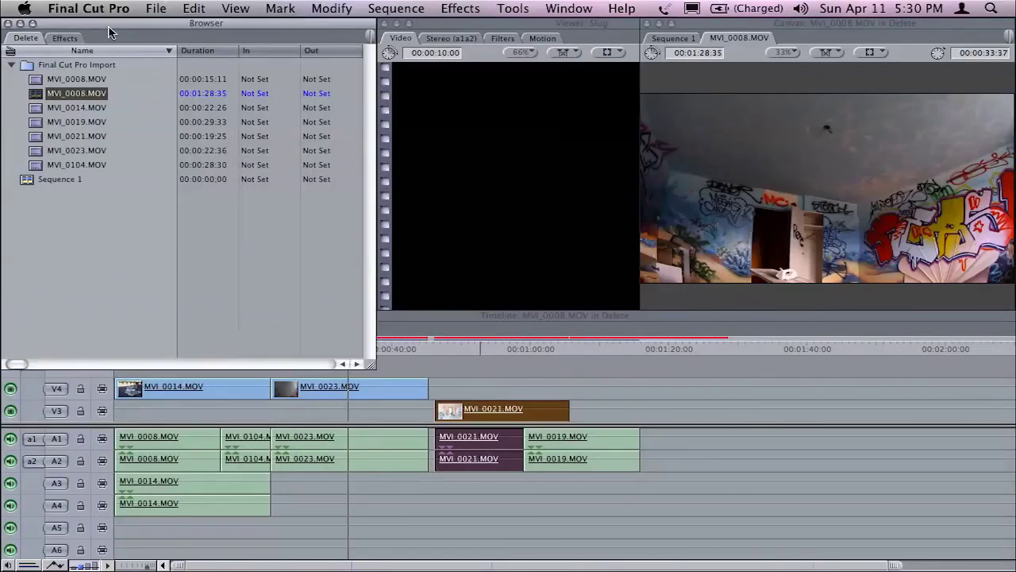
click(158, 9)
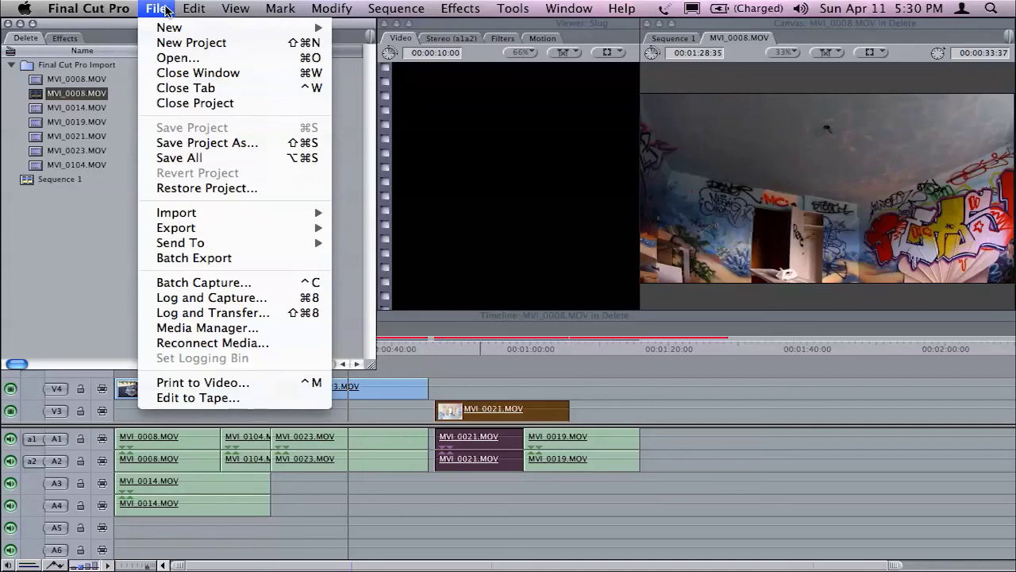
mouse_move(109, 10)
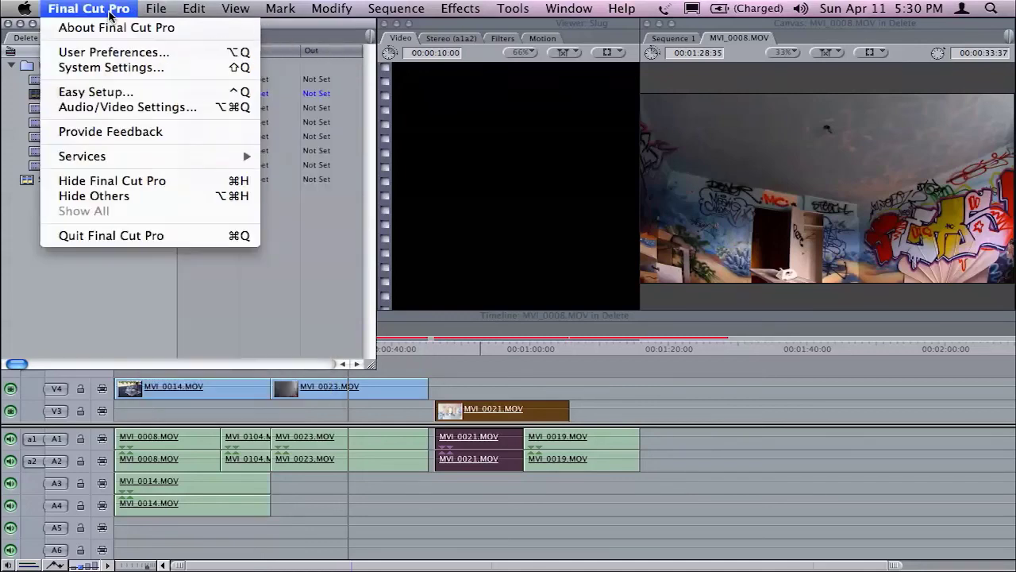
click(116, 182)
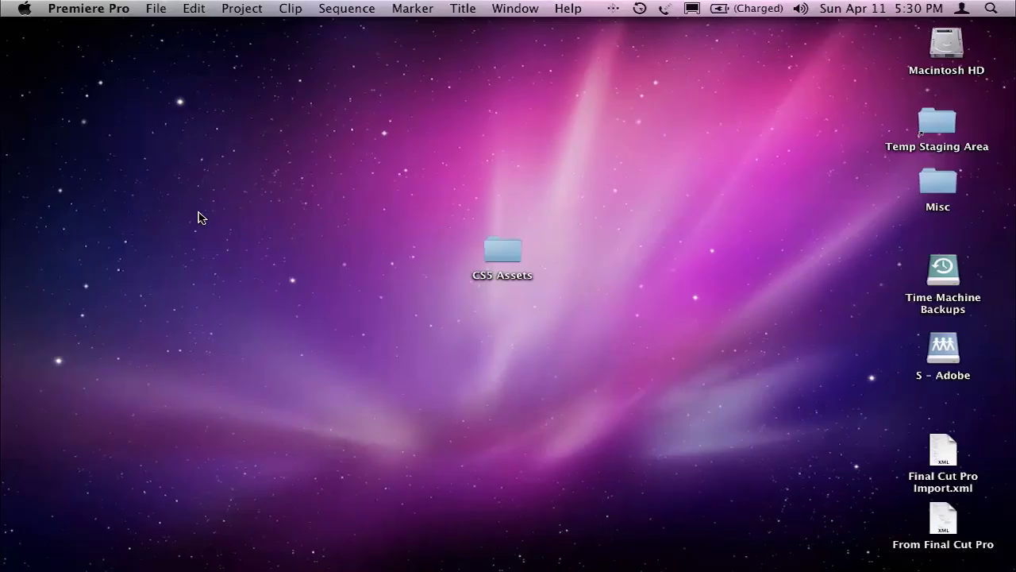